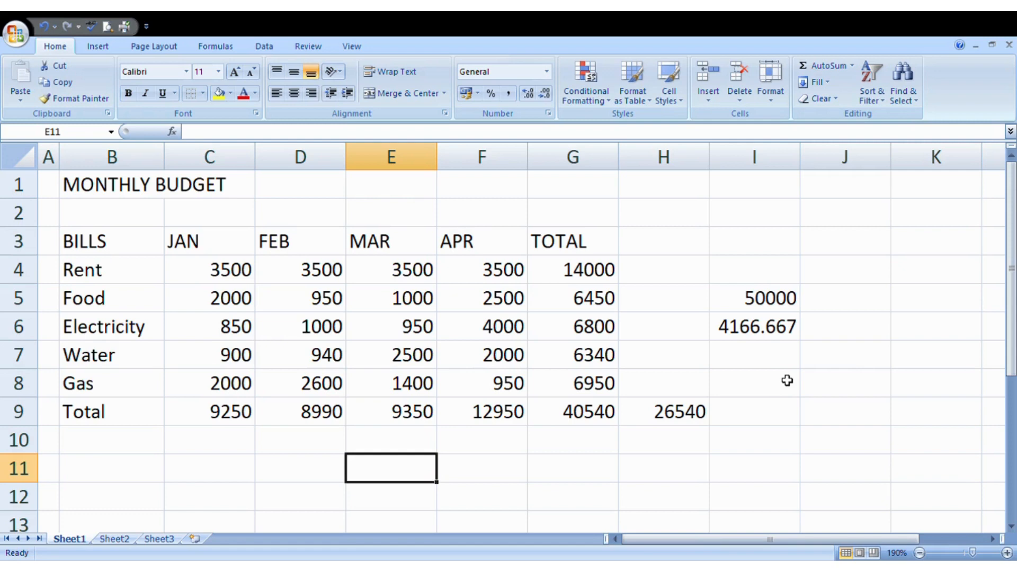
- Label cells B10, B11 and B12 as MAX, MIN and AVERAGE below Total
{"action": "left_click_drag", "start_coordinate": [244, 269], "coordinate": [242, 384]}
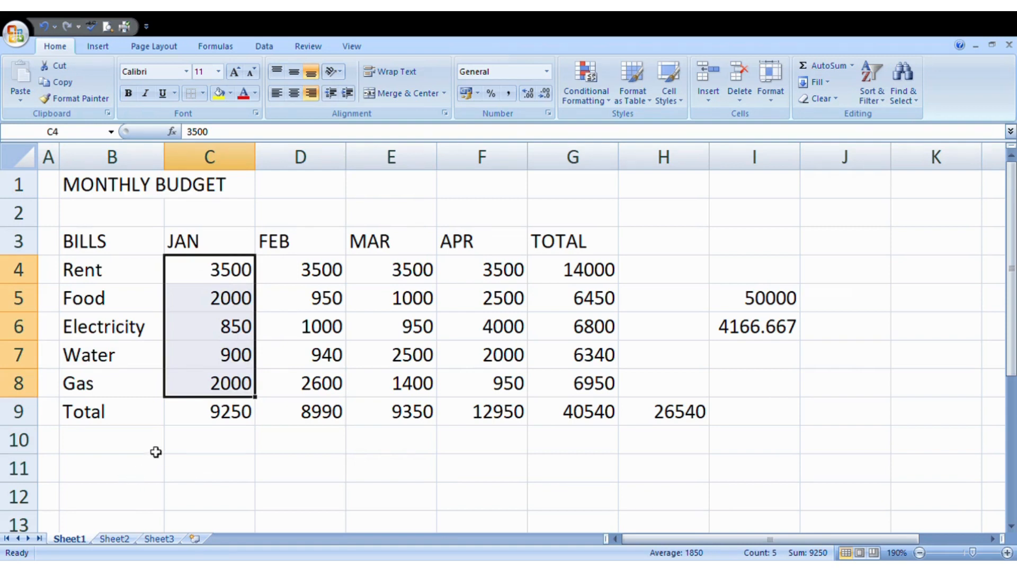
{"action": "left_click", "coordinate": [134, 468]}
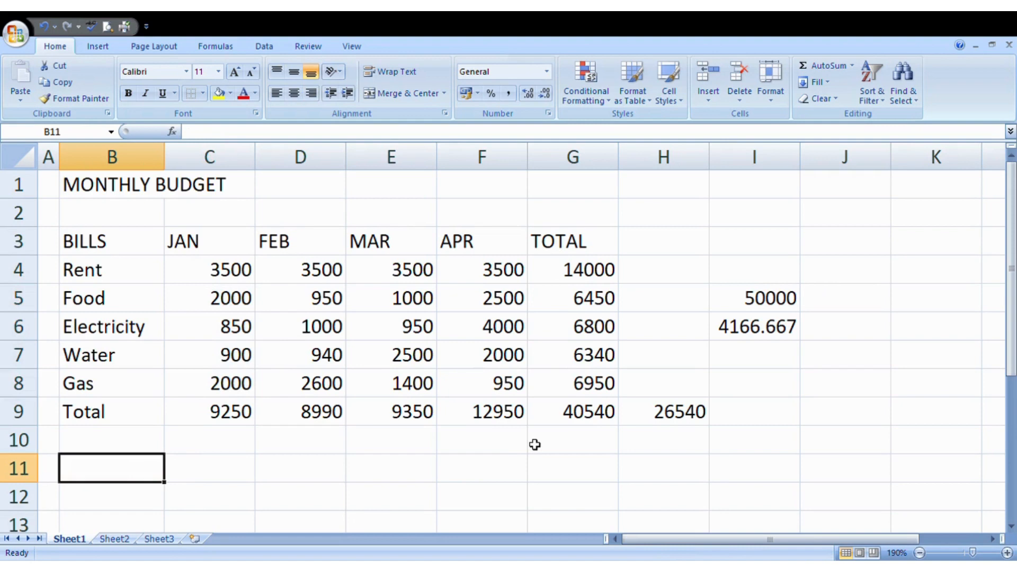
{"action": "left_click", "coordinate": [128, 446]}
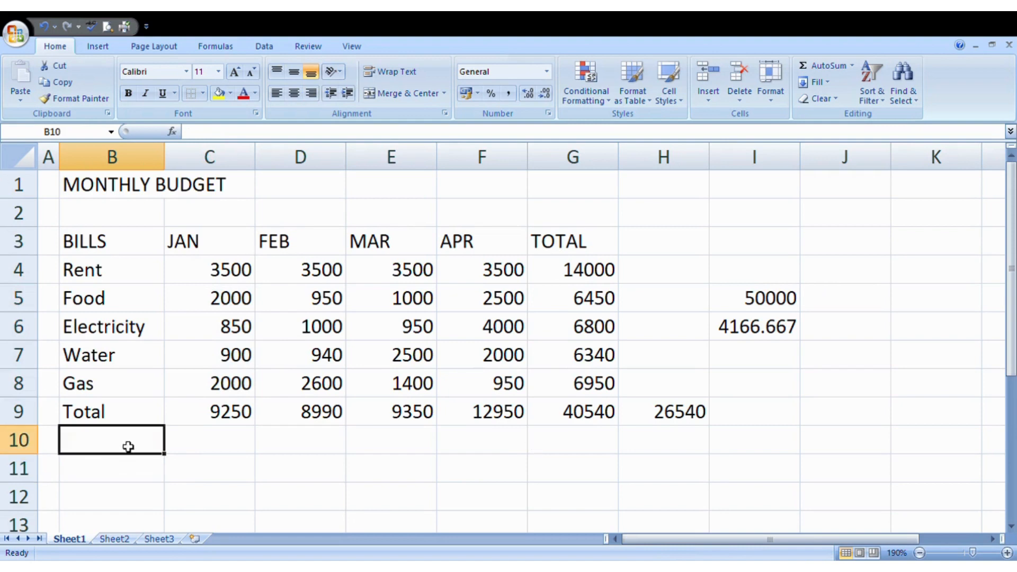
{"action": "type", "text": "MAX"}
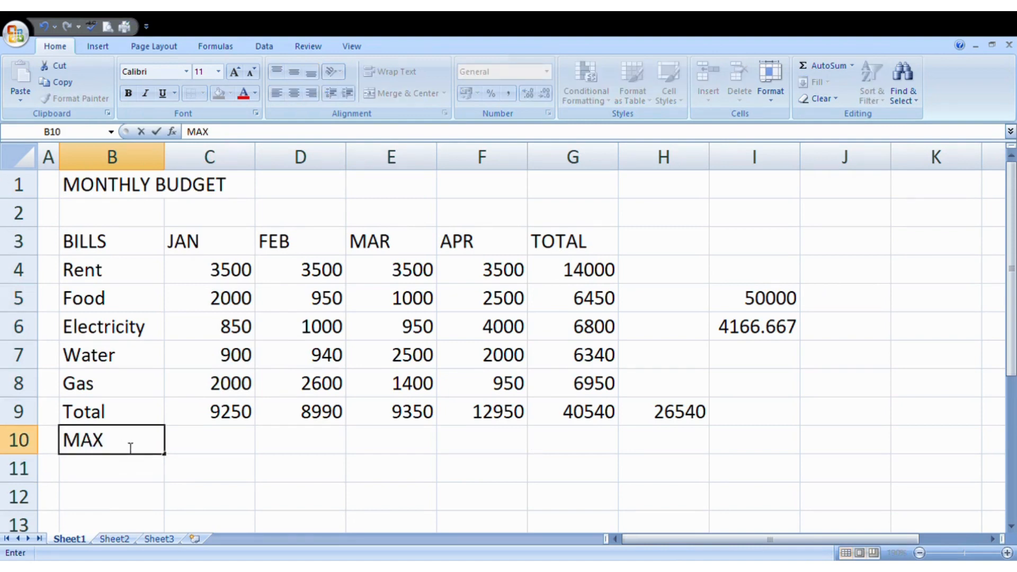
{"action": "left_click", "coordinate": [99, 473]}
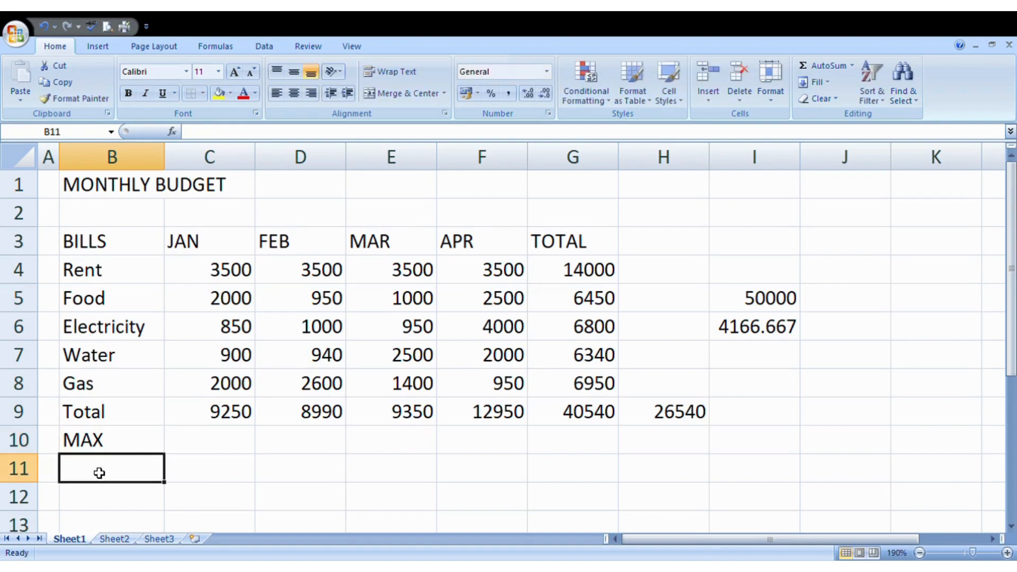
{"action": "type", "text": "MIN"}
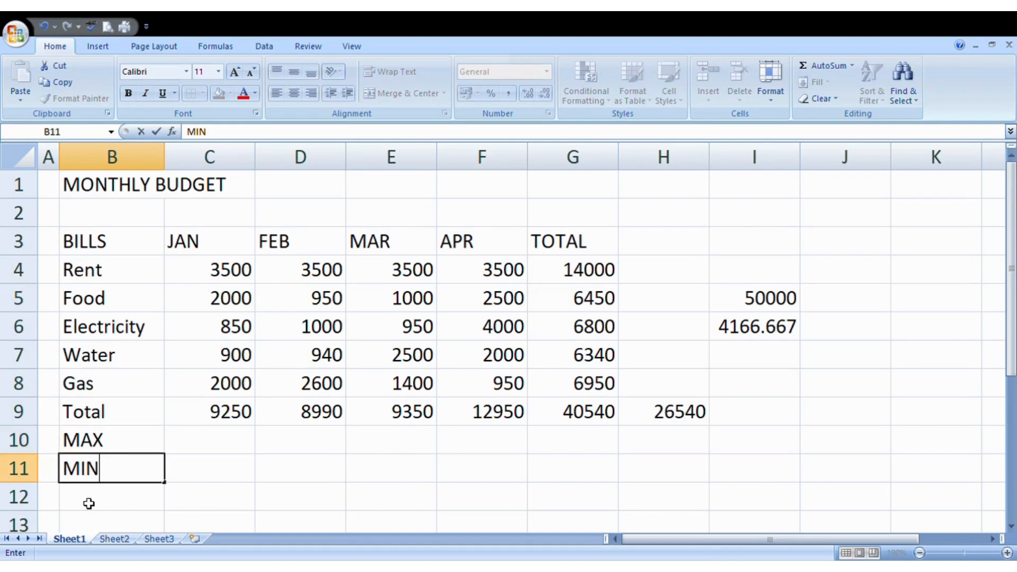
{"action": "left_click", "coordinate": [88, 503]}
{"action": "type", "text": "AVERAGE"}
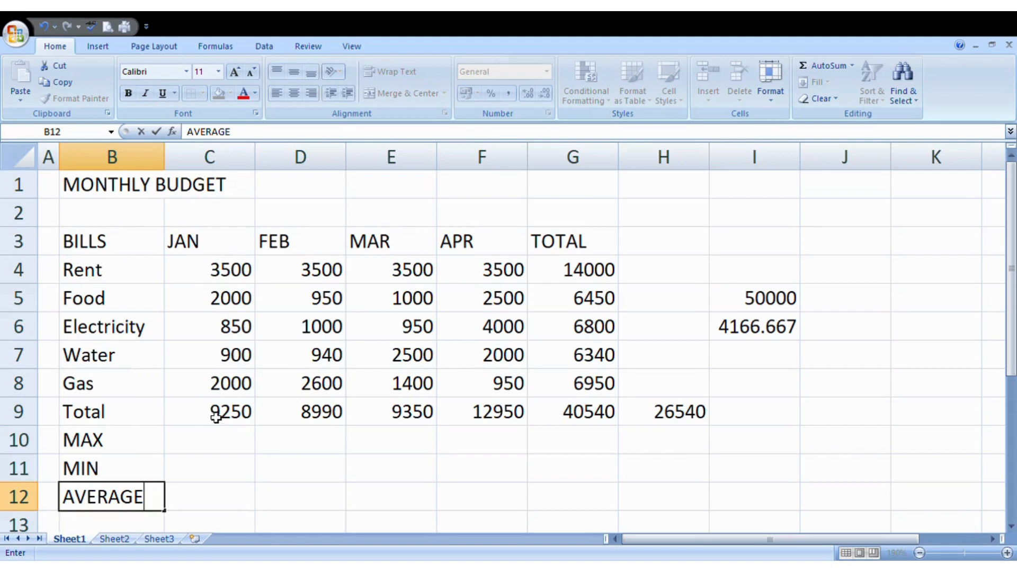
{"action": "left_click", "coordinate": [210, 440]}
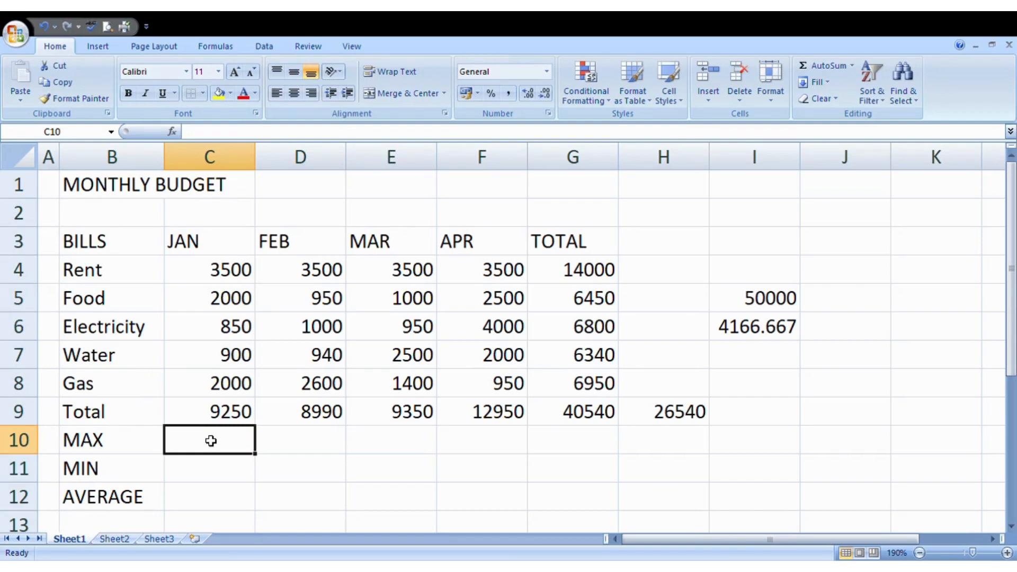
- Enter =MAX(C4:C8) in C10 to show January's largest bill, 3500
{"action": "type", "text": "="}
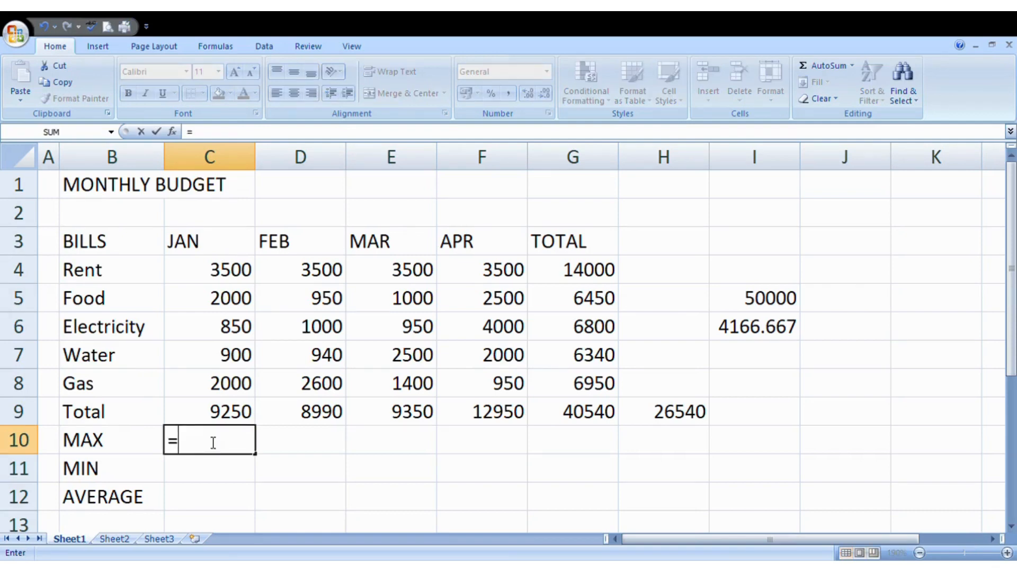
{"action": "type", "text": "MAX"}
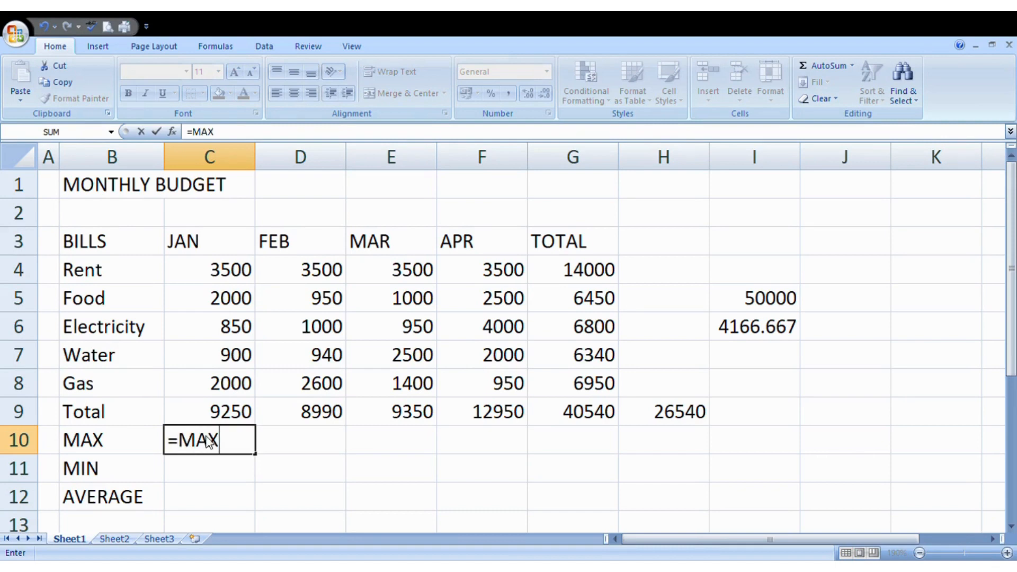
{"action": "type", "text": "("}
{"action": "left_click", "coordinate": [215, 269]}
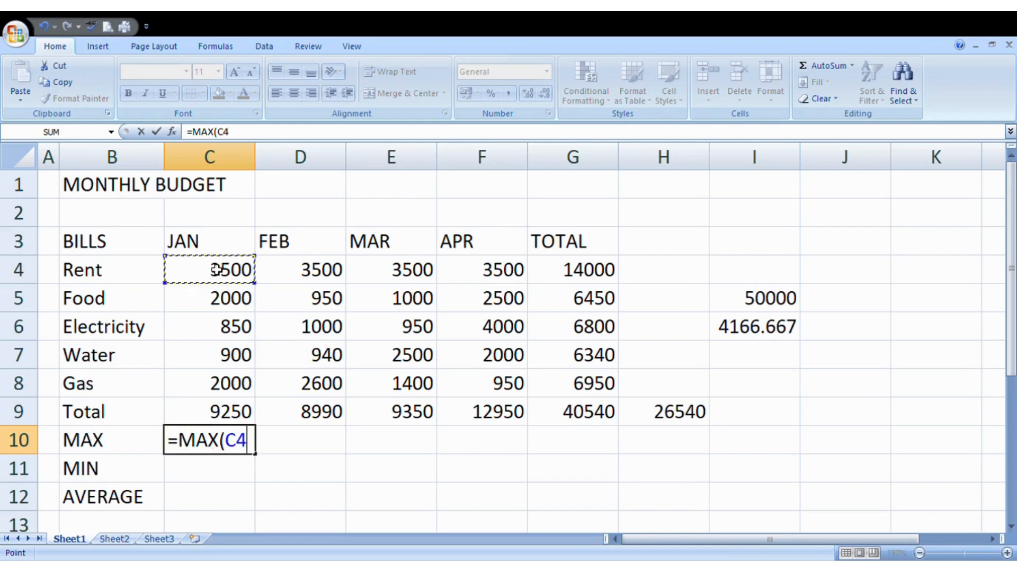
{"action": "left_click_drag", "start_coordinate": [215, 279], "coordinate": [223, 381]}
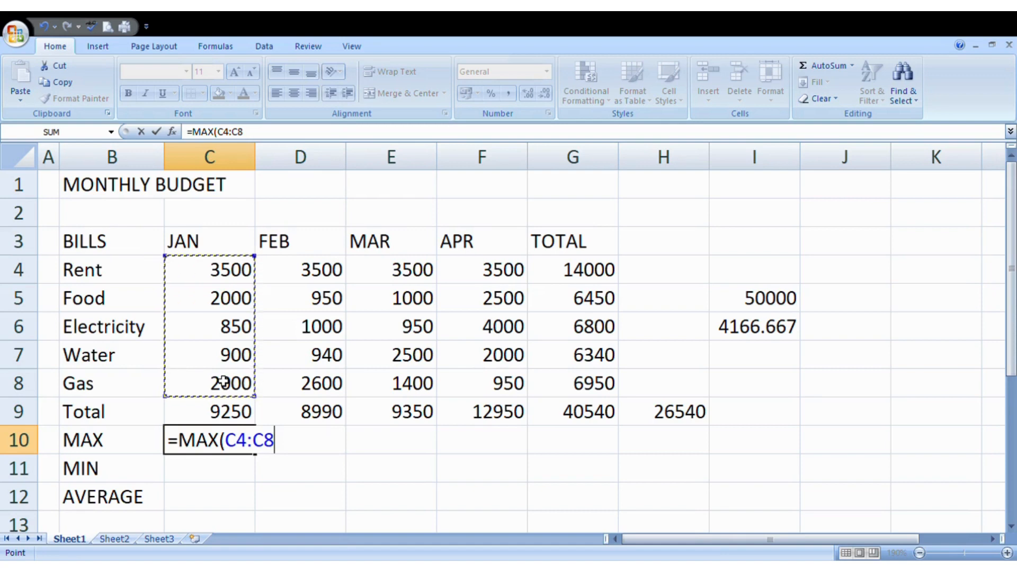
{"action": "type", "text": ")"}
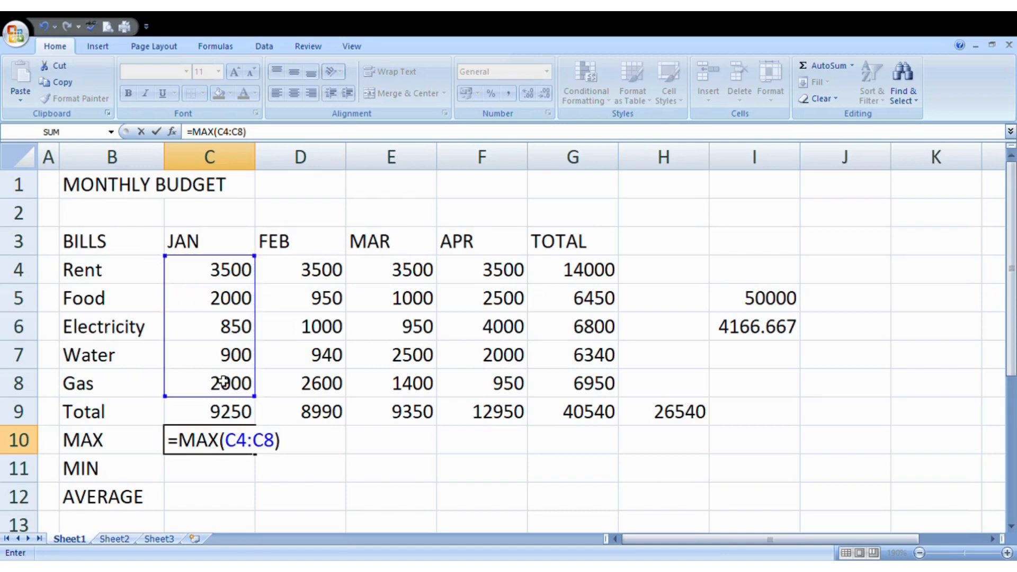
{"action": "key", "text": "Return"}
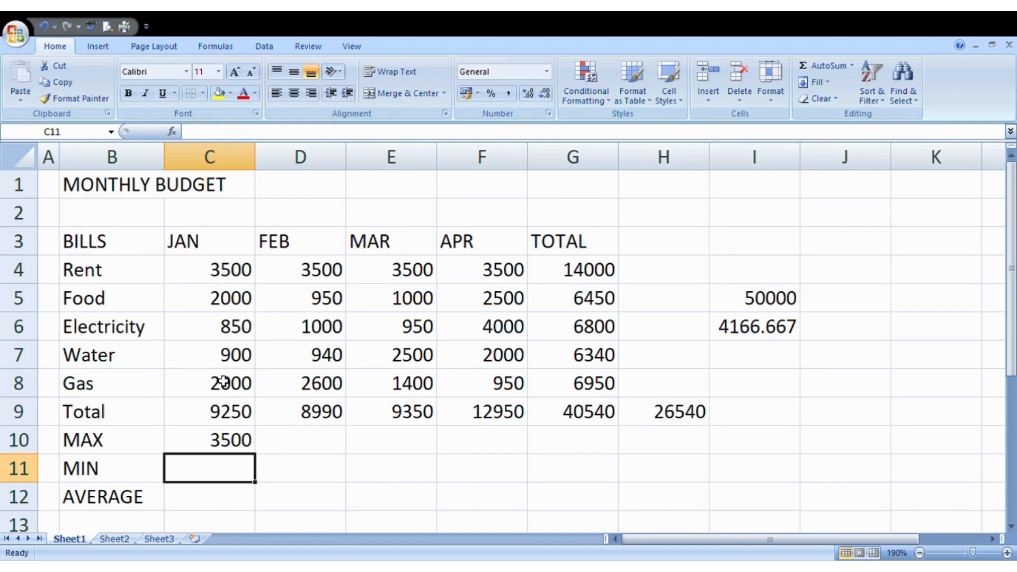
{"action": "left_click", "coordinate": [235, 449]}
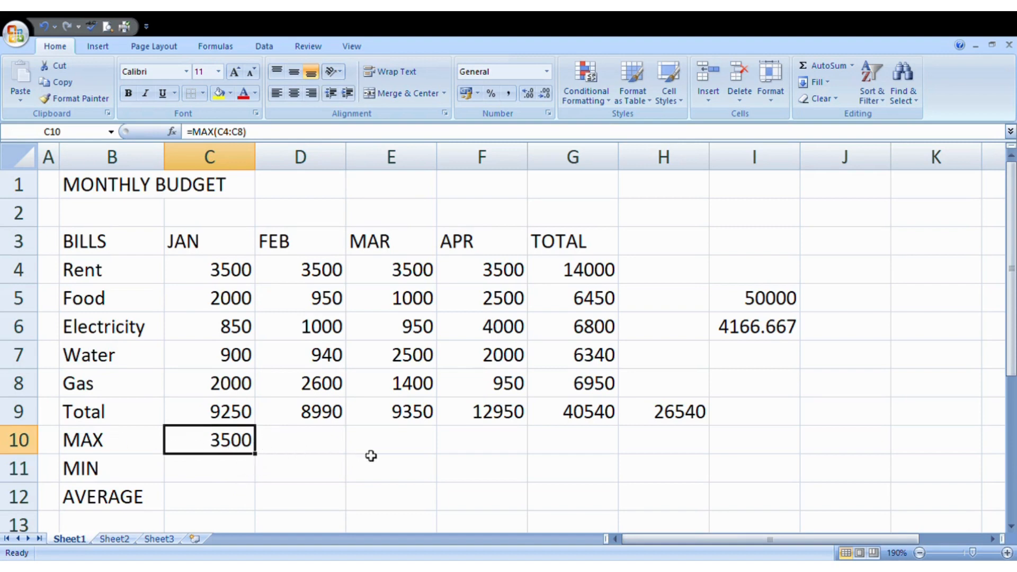
- Enter =MAX(D4:D8) in D10 to show February's largest bill, 3500
{"action": "left_click", "coordinate": [596, 448]}
{"action": "left_click", "coordinate": [220, 438]}
{"action": "left_click", "coordinate": [308, 450]}
{"action": "type", "text": "=MA"}
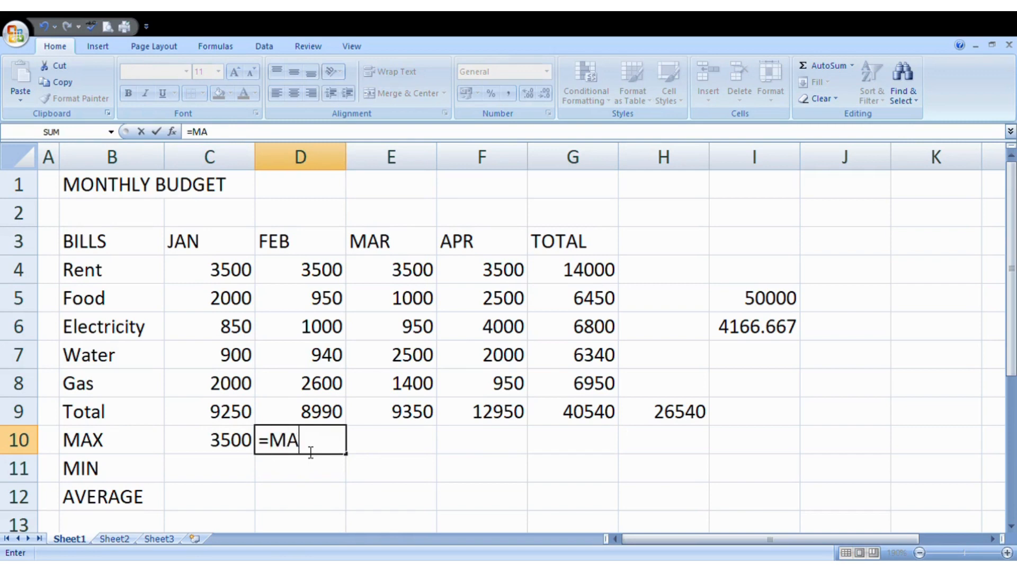
{"action": "type", "text": "X("}
{"action": "left_click_drag", "start_coordinate": [320, 270], "coordinate": [325, 383]}
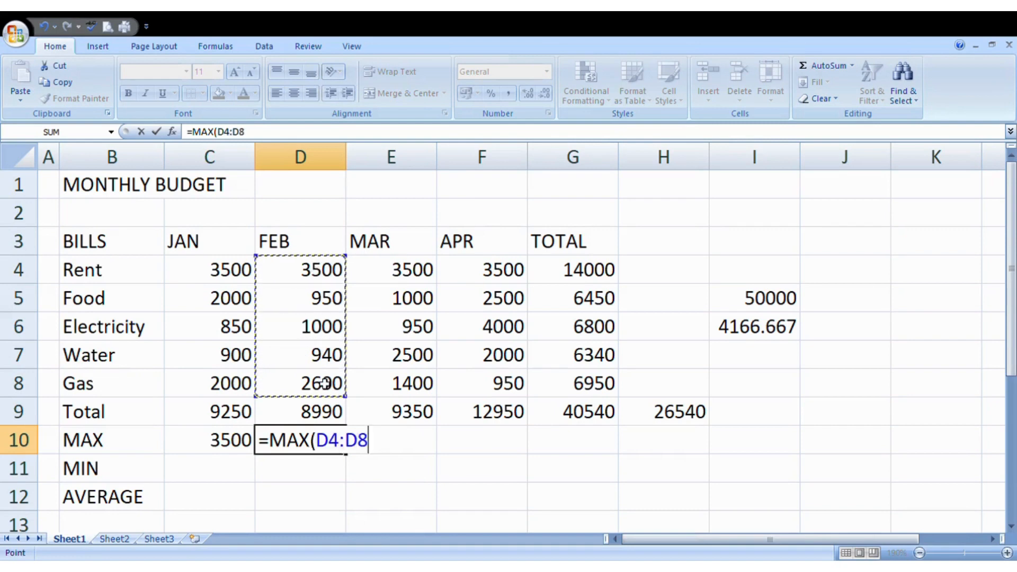
{"action": "type", "text": ")"}
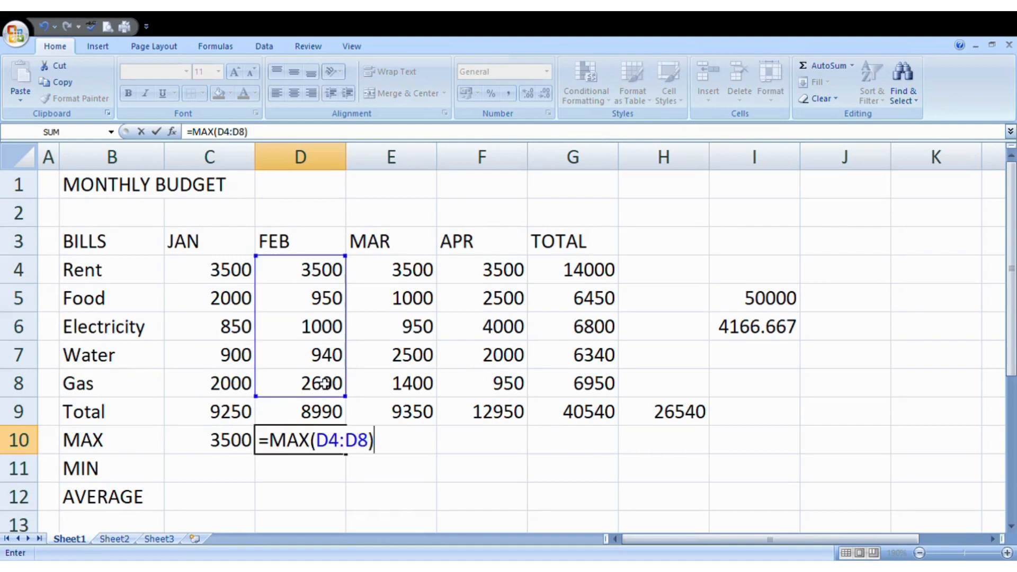
{"action": "key", "text": "Return"}
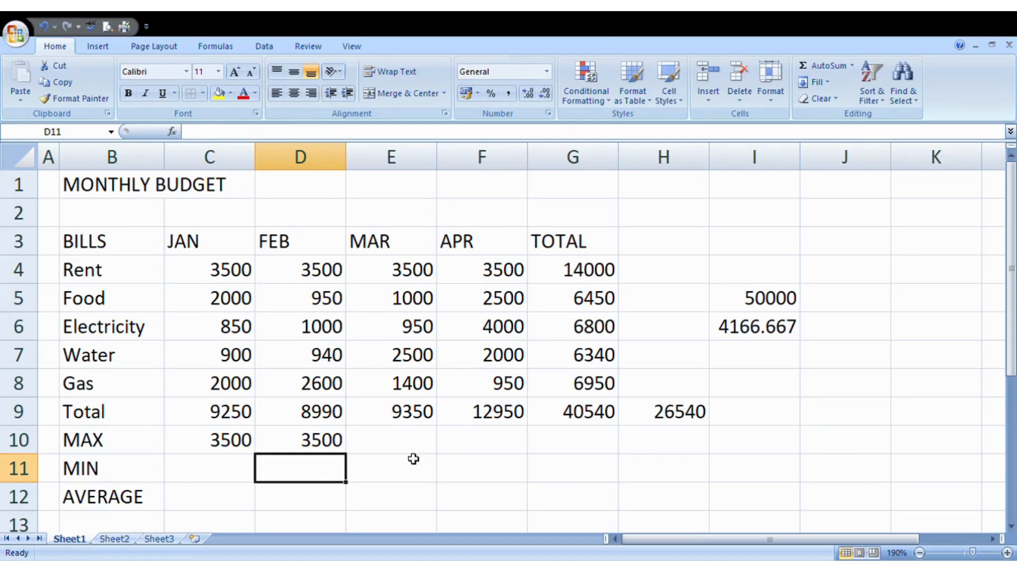
- Copy the MAX formula from D10 into E10 and F10, giving 3500 and 4000
{"action": "left_click", "coordinate": [328, 449]}
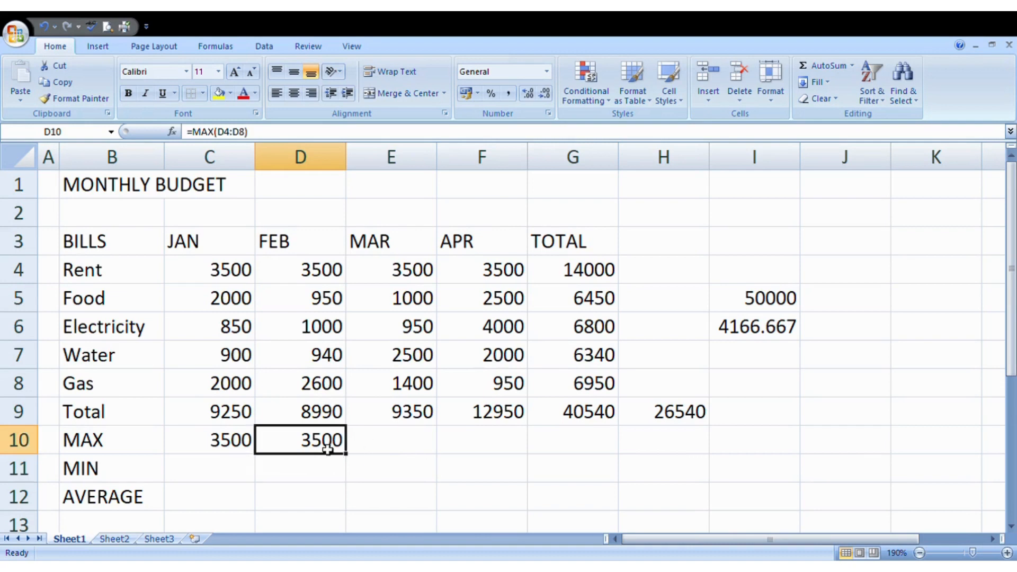
{"action": "key", "text": "ctrl+c"}
{"action": "left_click", "coordinate": [398, 438]}
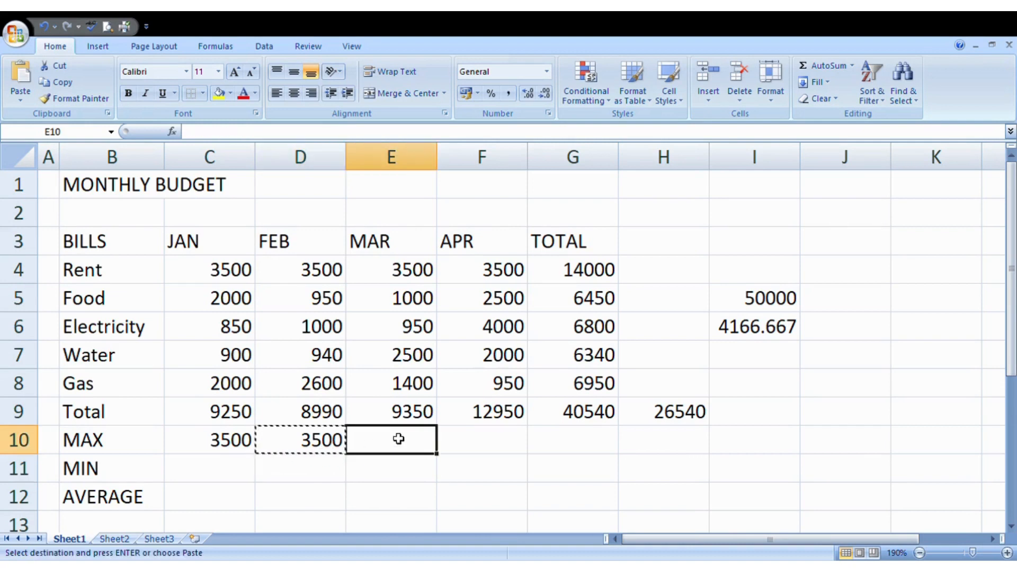
{"action": "key", "text": "ctrl+v"}
{"action": "left_click", "coordinate": [465, 433]}
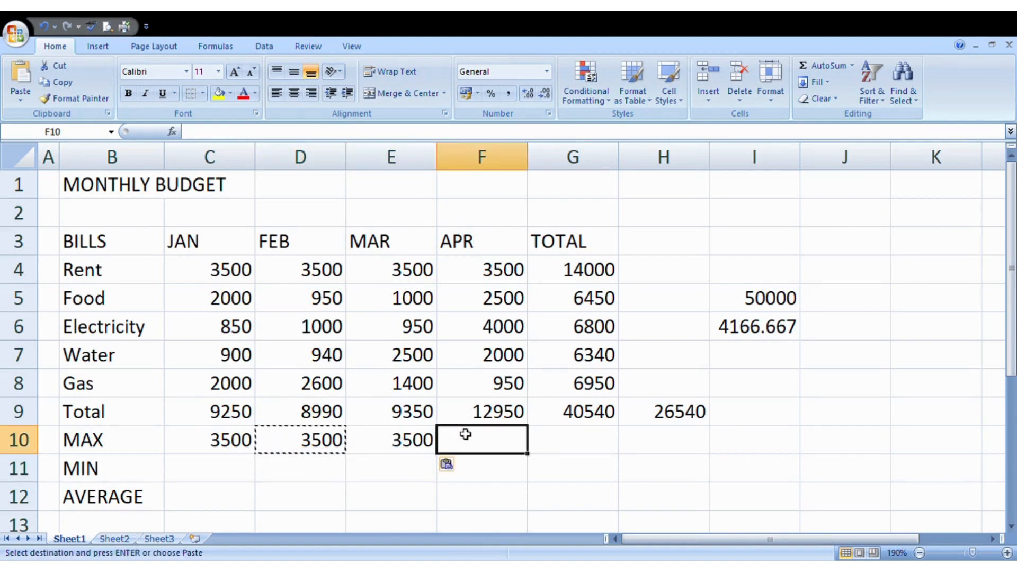
{"action": "key", "text": "ctrl+v"}
{"action": "left_click", "coordinate": [562, 443]}
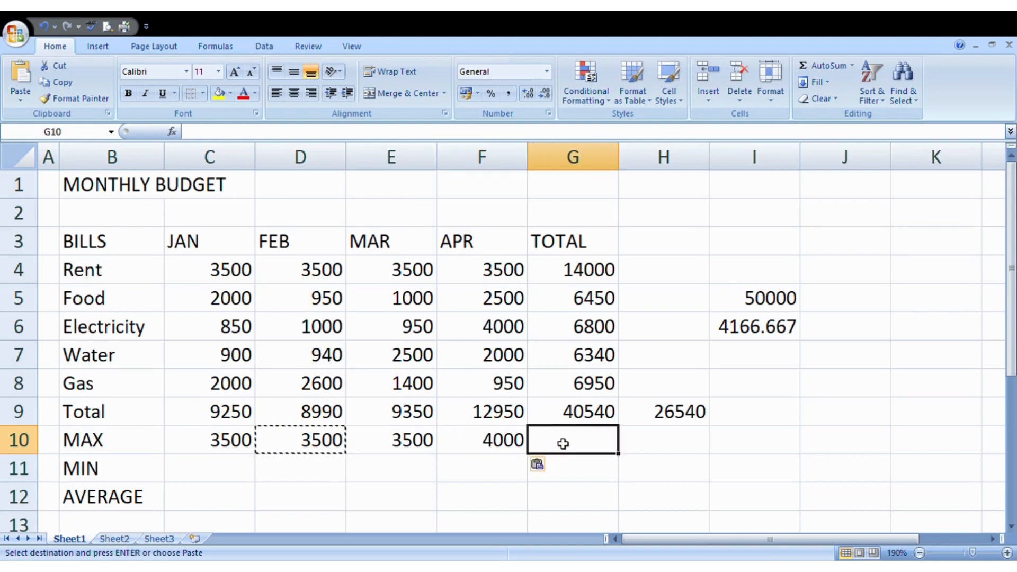
{"action": "left_click", "coordinate": [368, 508]}
{"action": "left_click", "coordinate": [397, 436]}
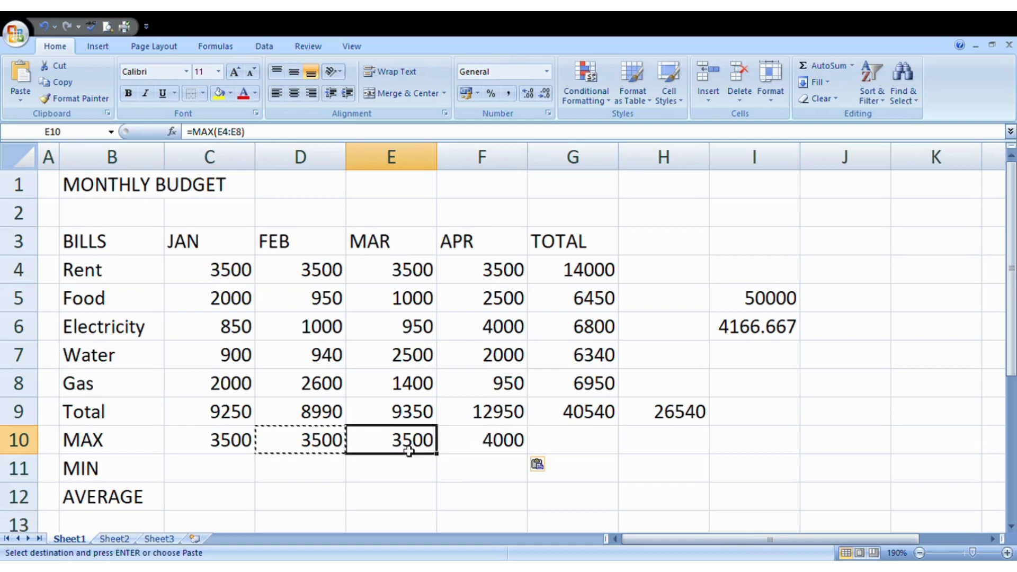
{"action": "left_click", "coordinate": [492, 439]}
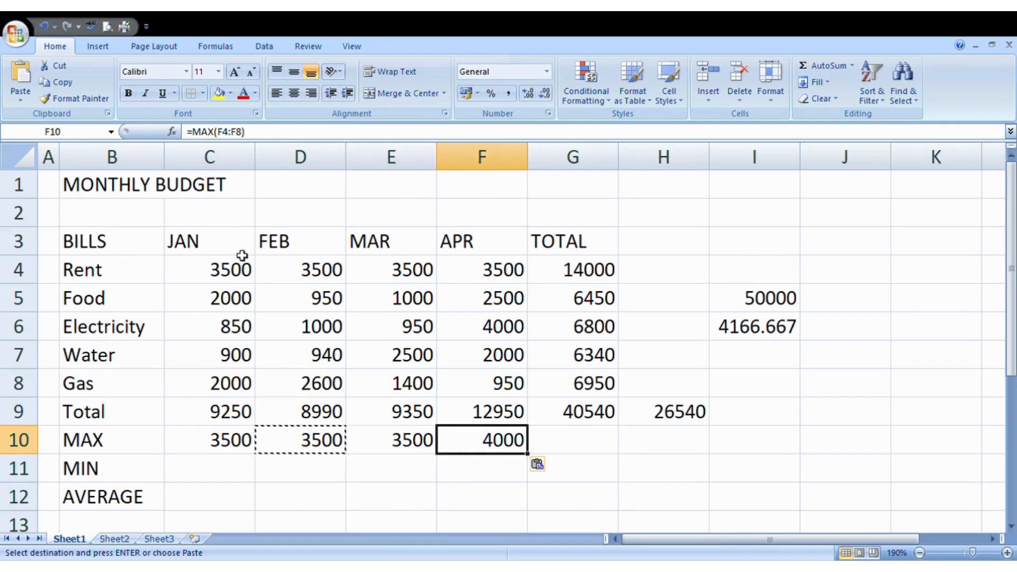
- Change the March rent in E4 from 3500 to 3800
{"action": "double_click", "coordinate": [413, 271]}
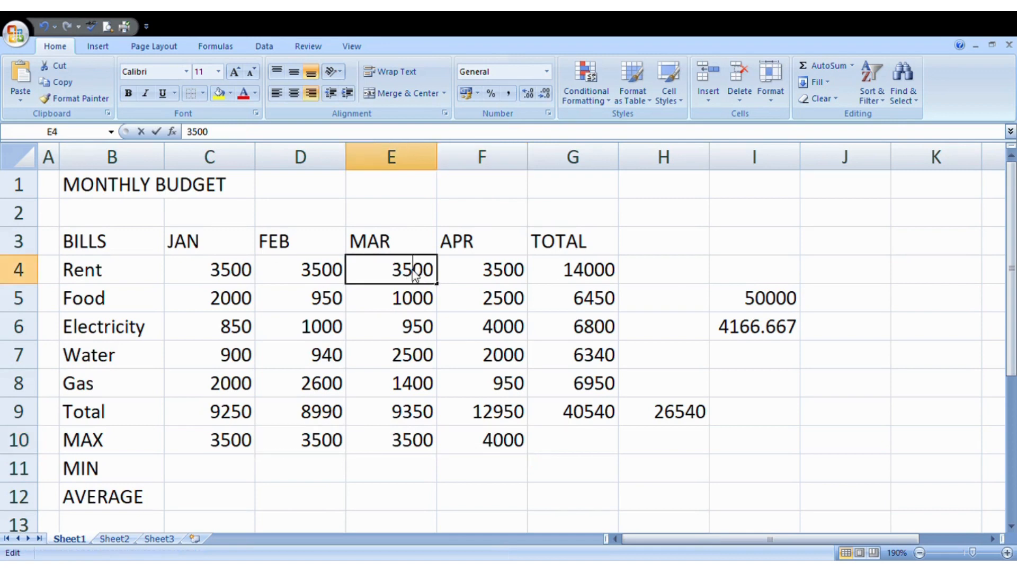
{"action": "key", "text": "BackSpace"}
{"action": "type", "text": "8"}
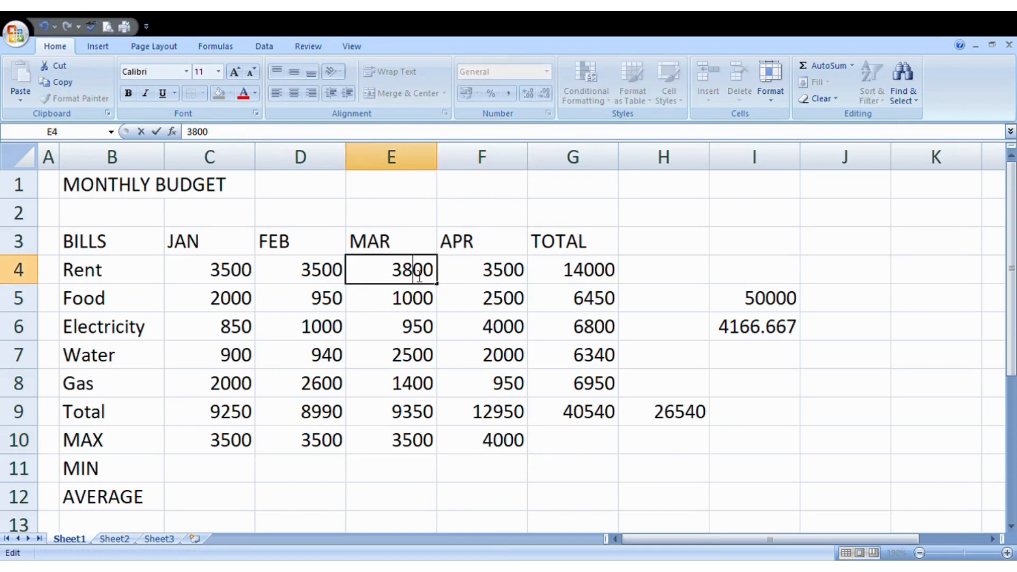
{"action": "left_click", "coordinate": [466, 370]}
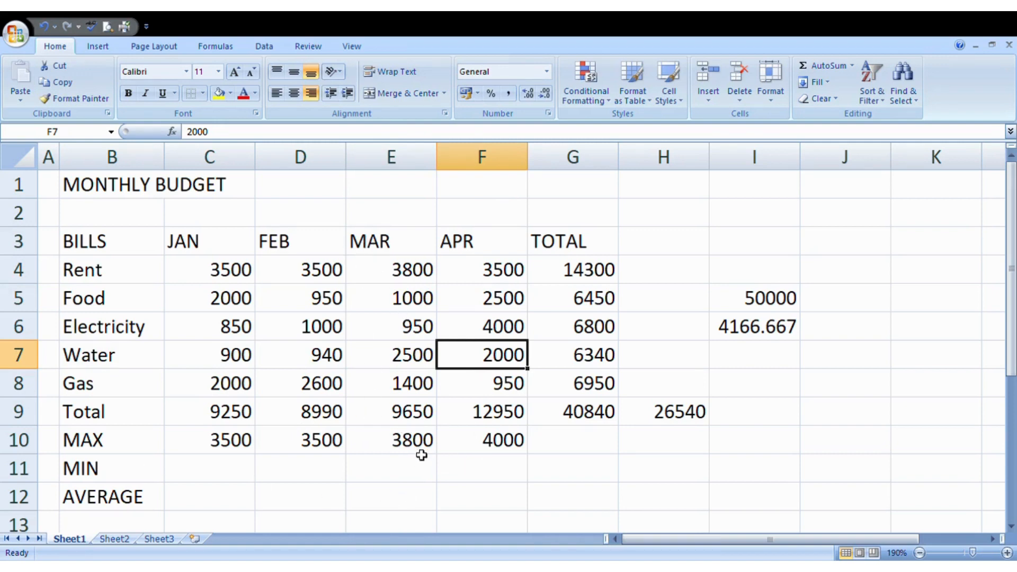
- Enter =MIN(C4:C8) in C11 to show January's lowest bill, 850
{"action": "left_click", "coordinate": [190, 479]}
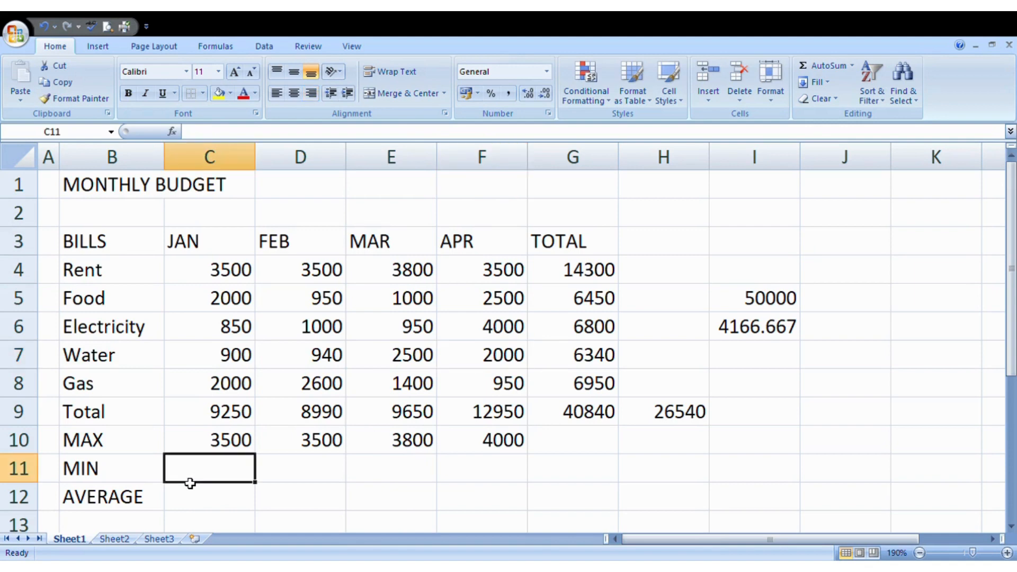
{"action": "type", "text": "=MI"}
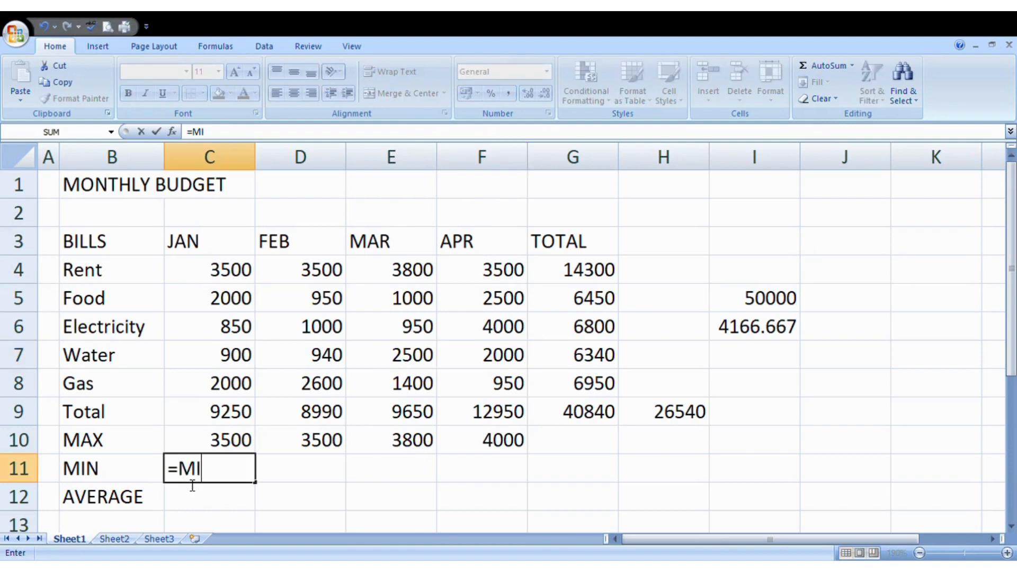
{"action": "type", "text": "N("}
{"action": "left_click_drag", "start_coordinate": [227, 269], "coordinate": [228, 381]}
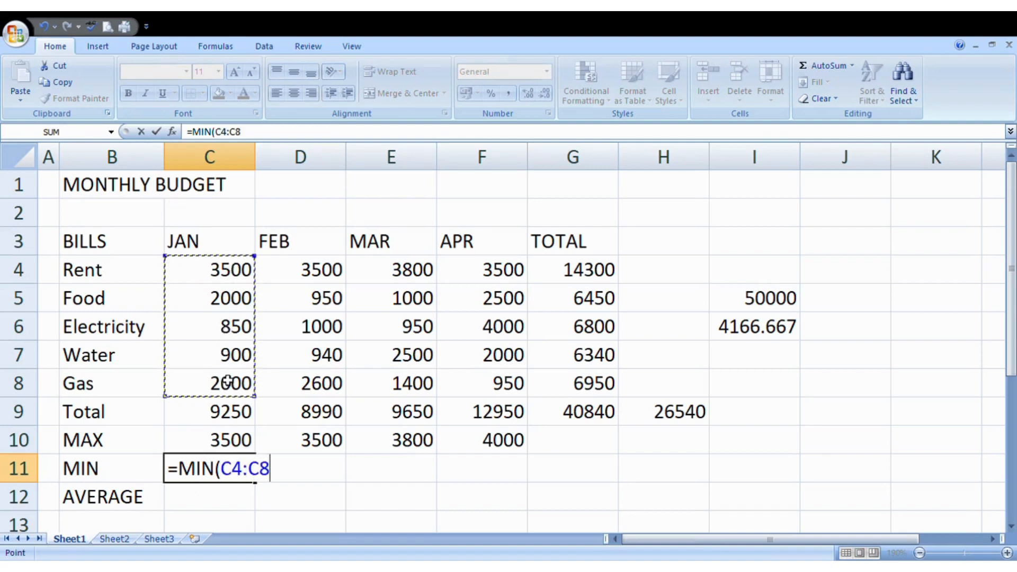
{"action": "type", "text": ")"}
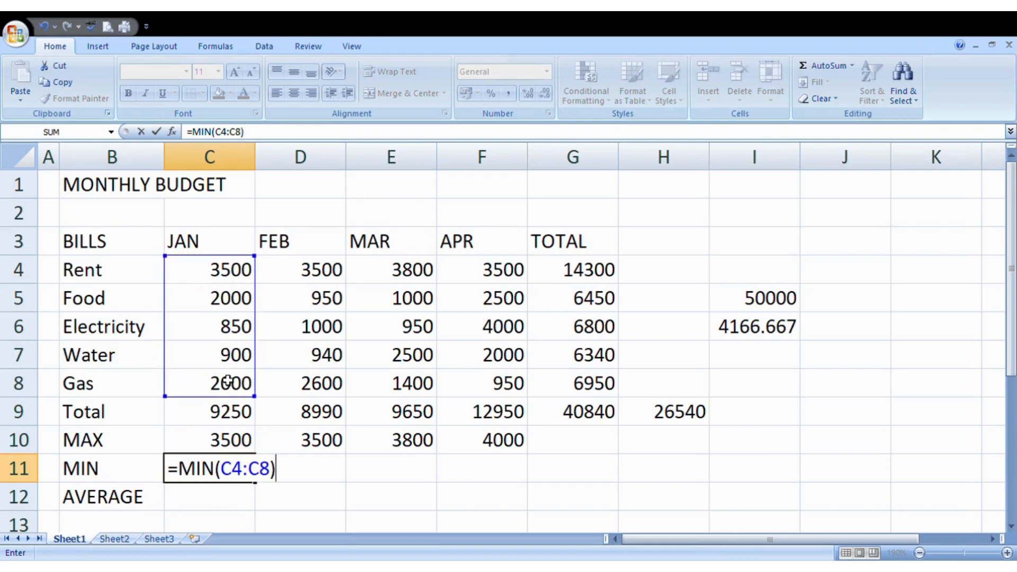
{"action": "key", "text": "Return"}
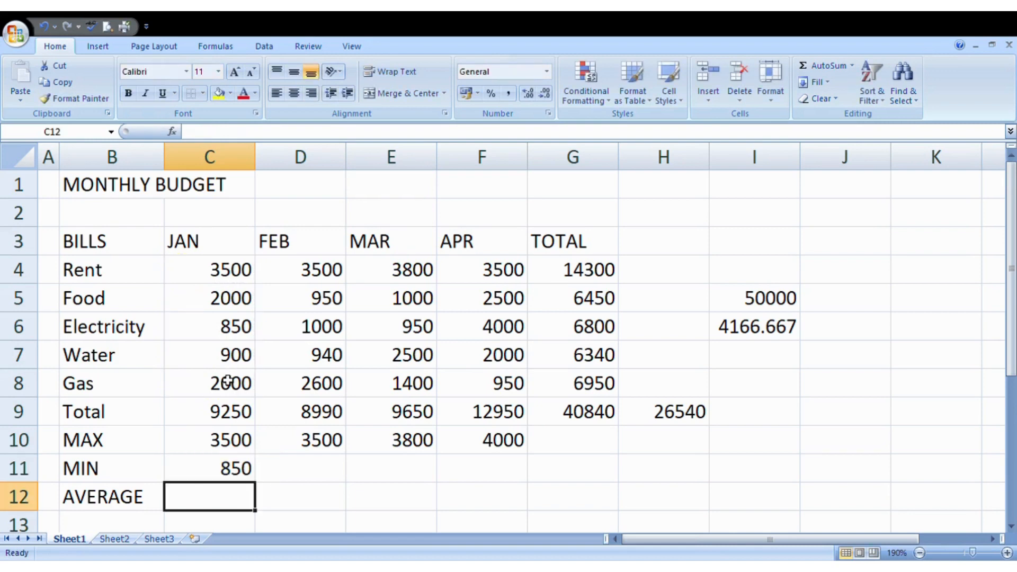
{"action": "left_click", "coordinate": [244, 466]}
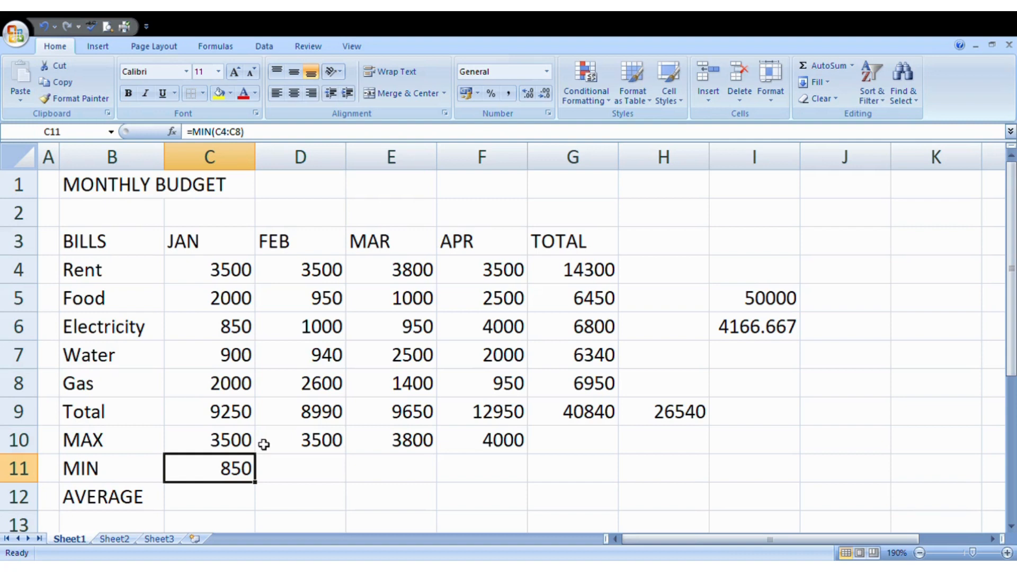
- Copy the MIN formula from C11 into D11, E11 and F11, giving 940, 950 and 950
{"action": "key", "text": "ctrl+c"}
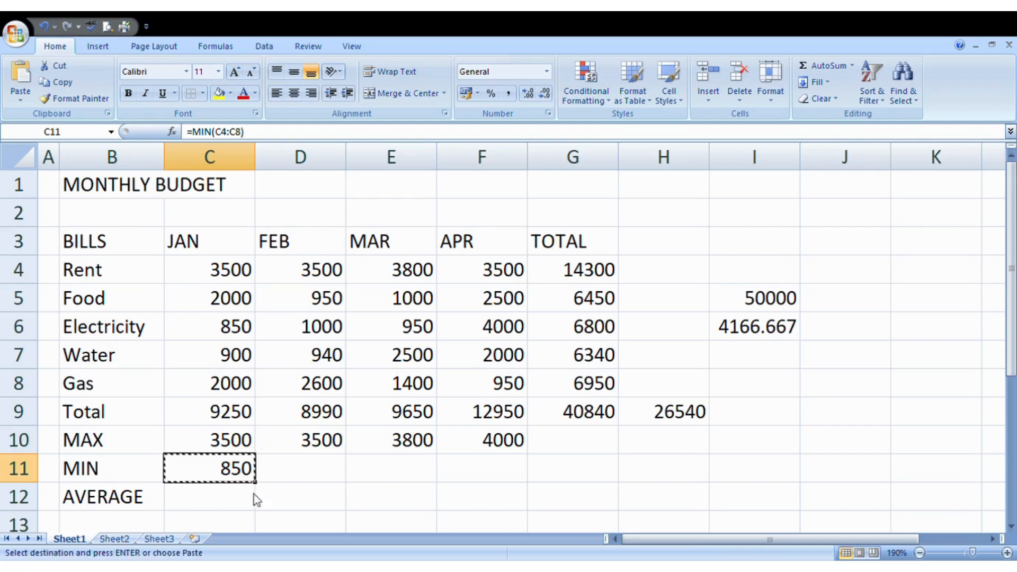
{"action": "left_click", "coordinate": [306, 470]}
{"action": "key", "text": "ctrl+v"}
{"action": "left_click", "coordinate": [378, 471]}
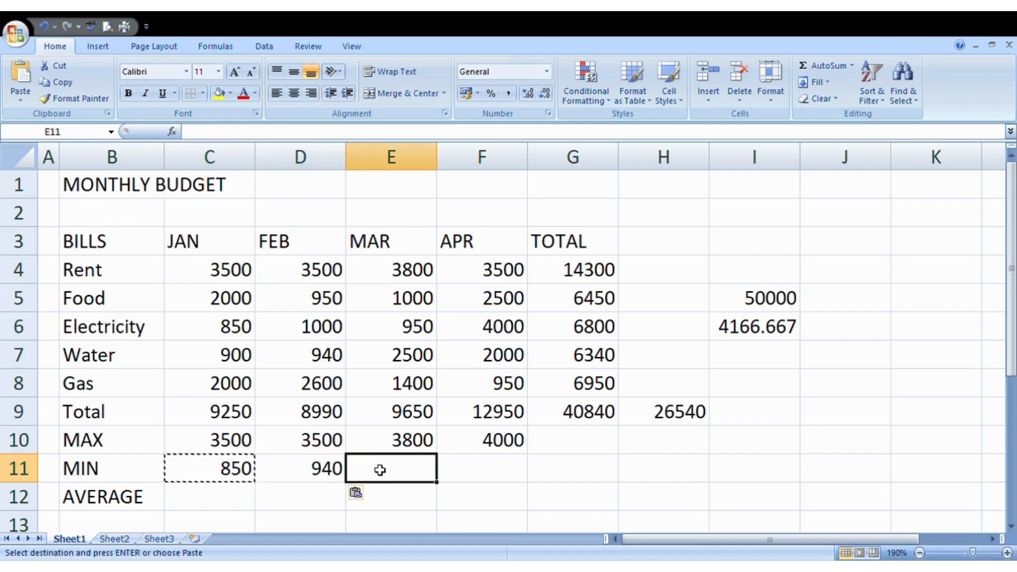
{"action": "key", "text": "ctrl+v"}
{"action": "left_click", "coordinate": [480, 469]}
{"action": "key", "text": "ctrl+v"}
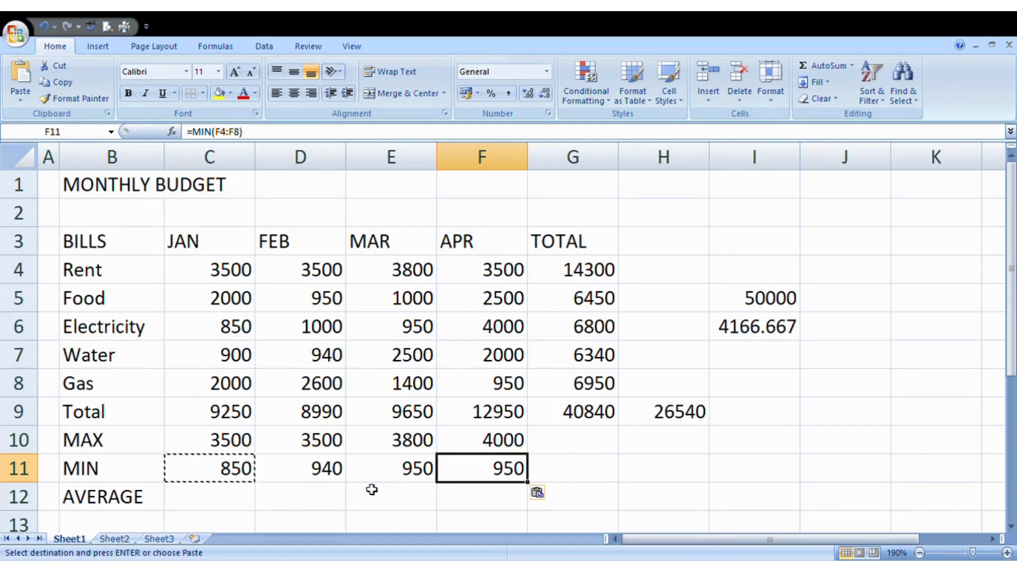
- Review the February minimum formula and clear the copy marquee
{"action": "left_click", "coordinate": [290, 471]}
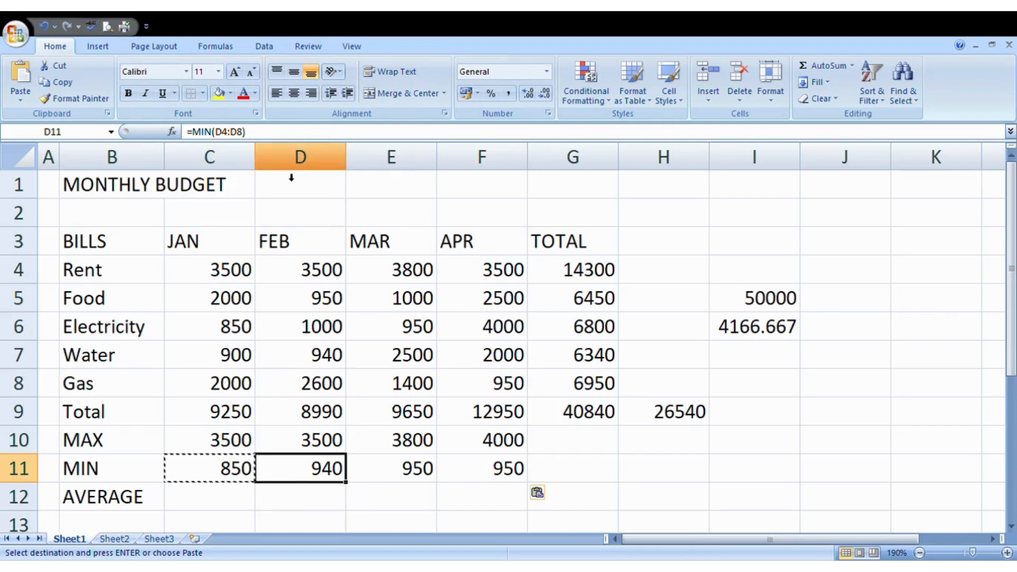
{"action": "scroll", "coordinate": [288, 172], "scroll_direction": "up", "scroll_amount": 1, "text": "ctrl"}
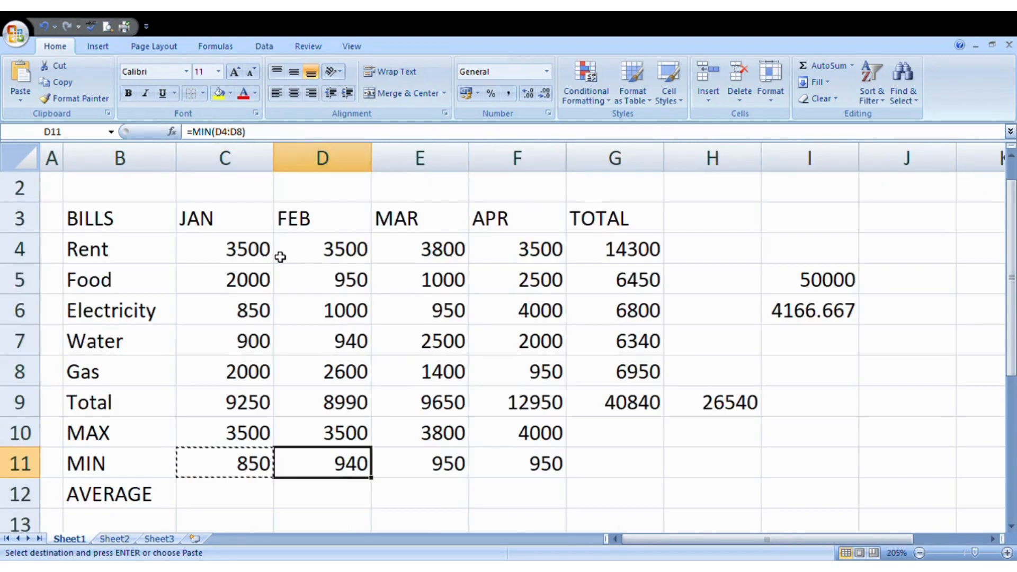
{"action": "scroll", "coordinate": [340, 255], "scroll_direction": "down", "scroll_amount": 1, "text": "ctrl"}
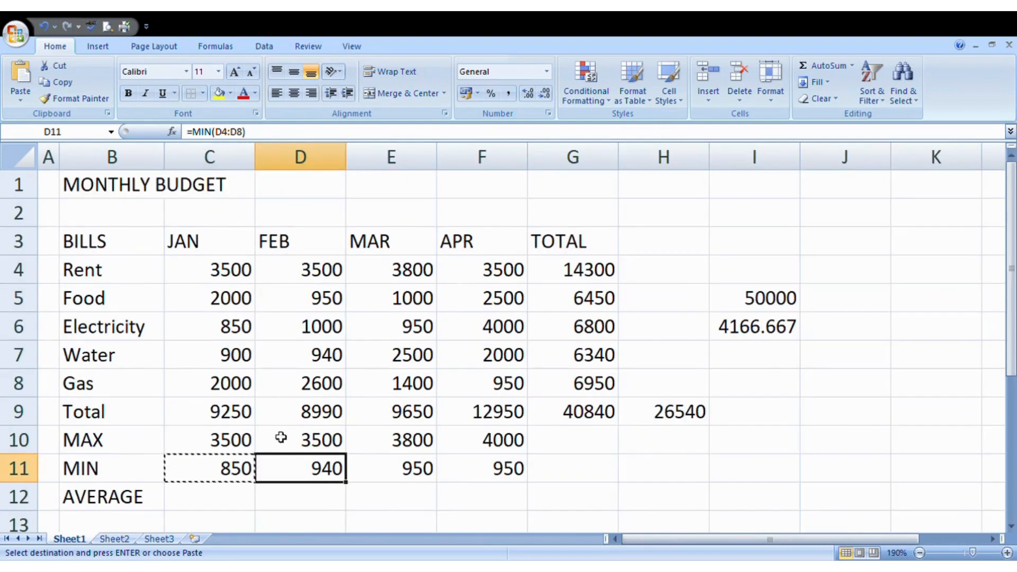
{"action": "left_click", "coordinate": [604, 503]}
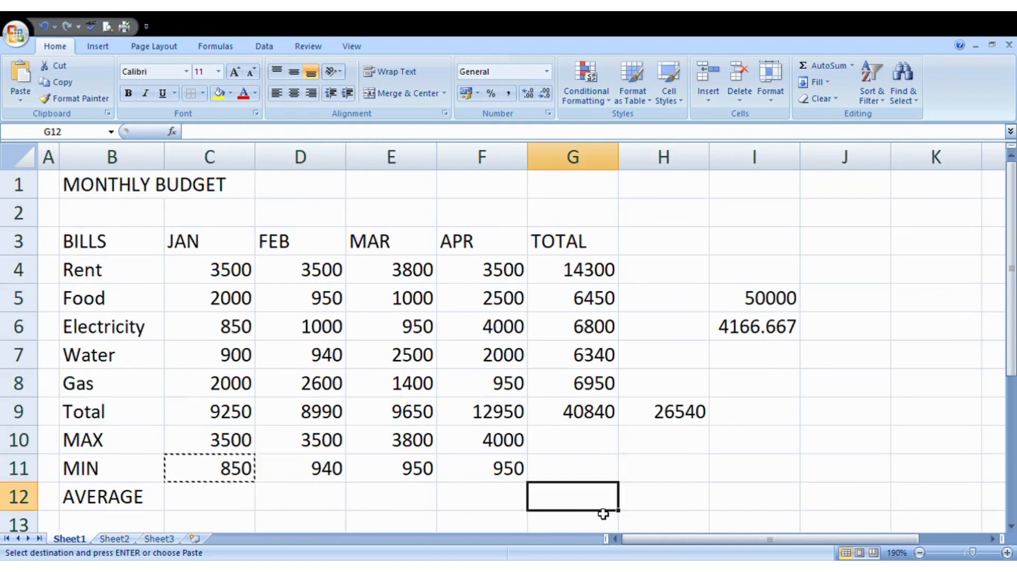
{"action": "left_click", "coordinate": [288, 504]}
{"action": "key", "text": "Escape"}
{"action": "left_click", "coordinate": [205, 501]}
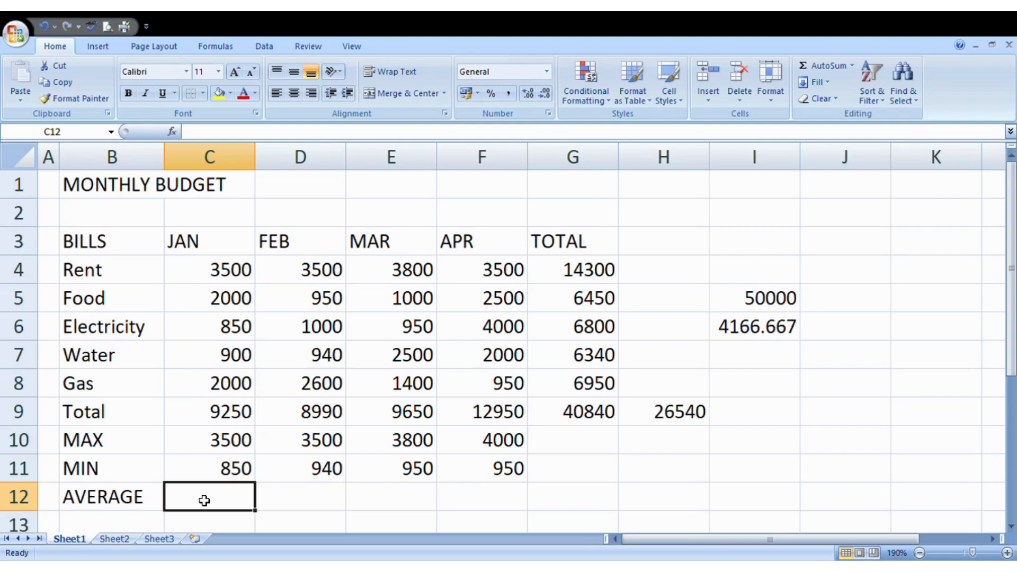
- Enter =AVERAGE(C4:C8) in C12 to show January's average bill, 1850
{"action": "type", "text": "="}
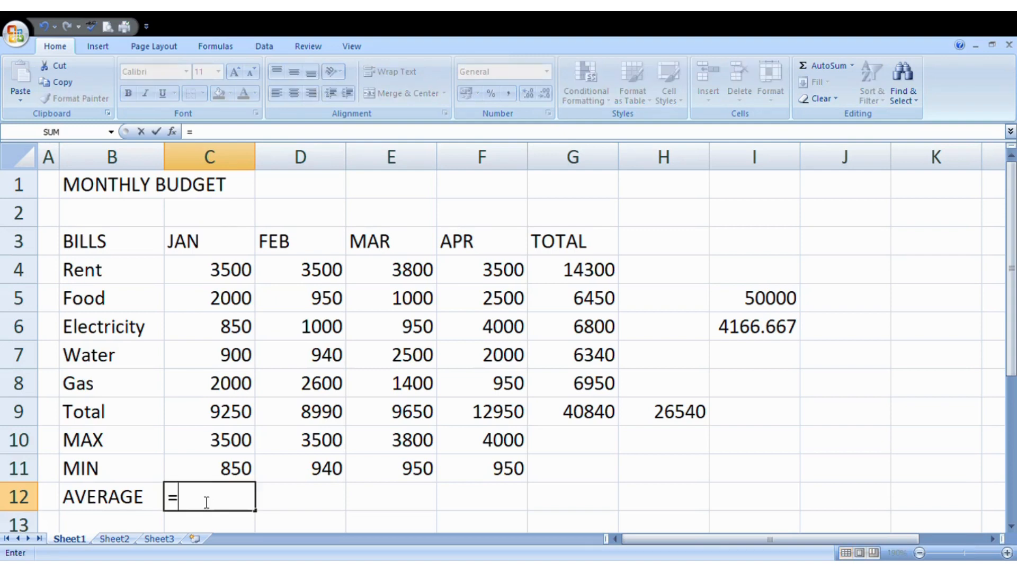
{"action": "type", "text": "AVERAGE"}
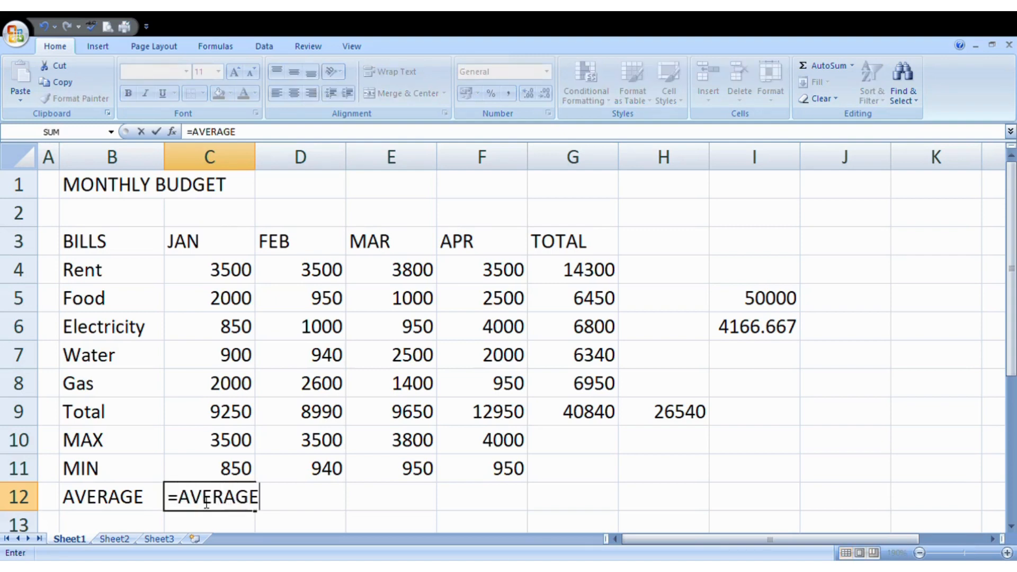
{"action": "type", "text": "("}
{"action": "left_click_drag", "start_coordinate": [209, 267], "coordinate": [206, 393]}
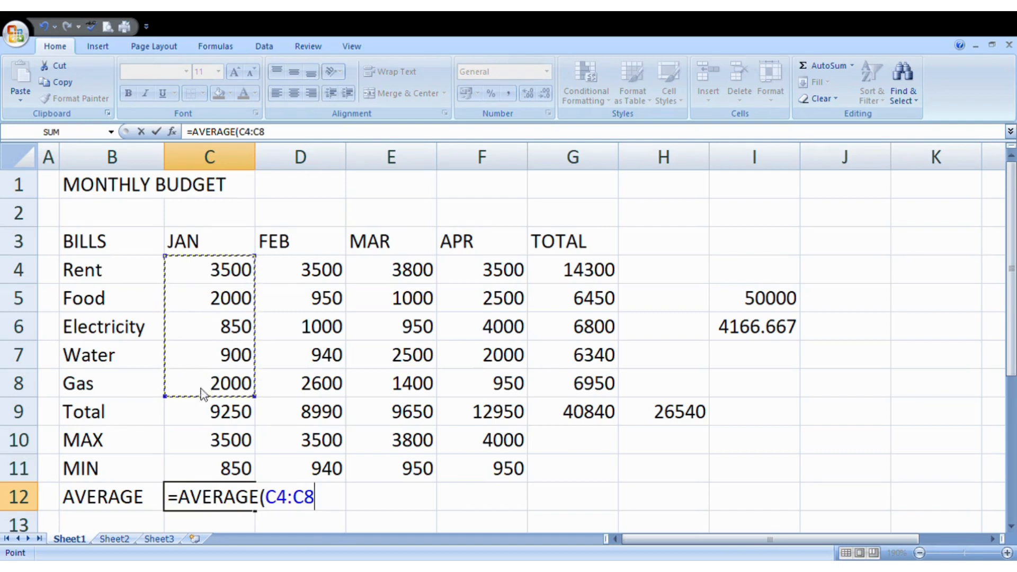
{"action": "type", "text": ")"}
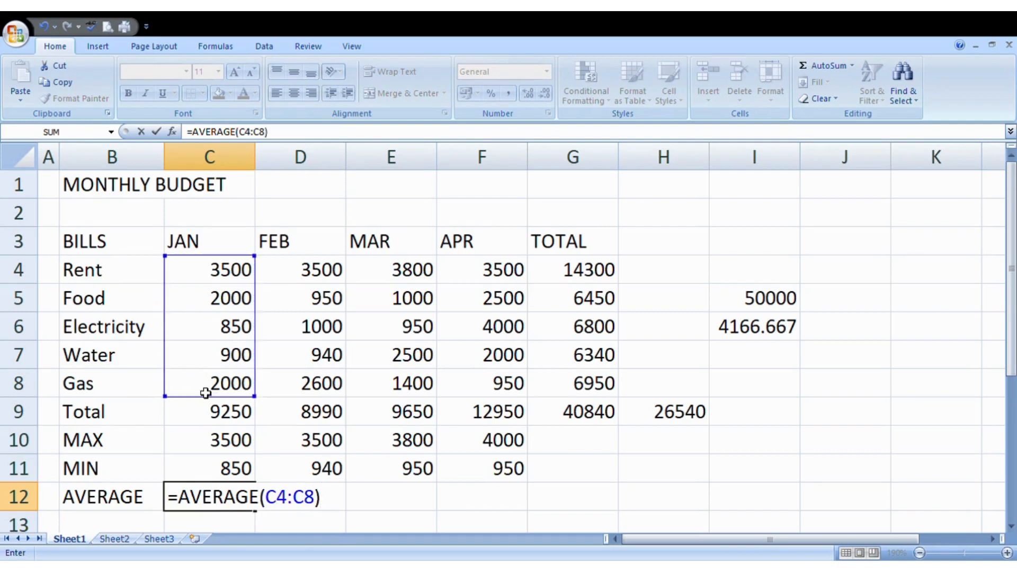
{"action": "key", "text": "Return"}
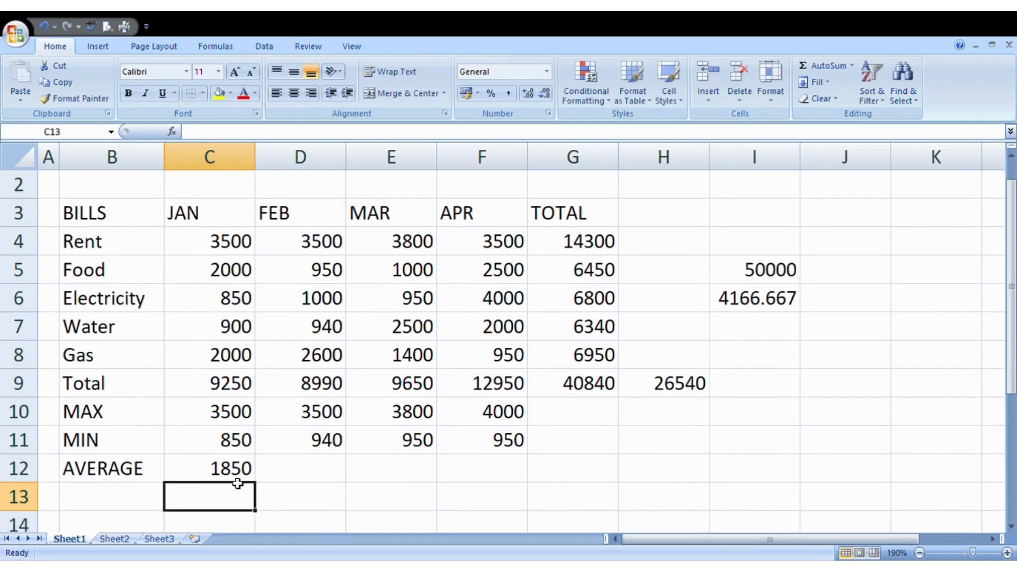
- Insert a blank row above the MAX row to separate it from Total
{"action": "left_click", "coordinate": [29, 413]}
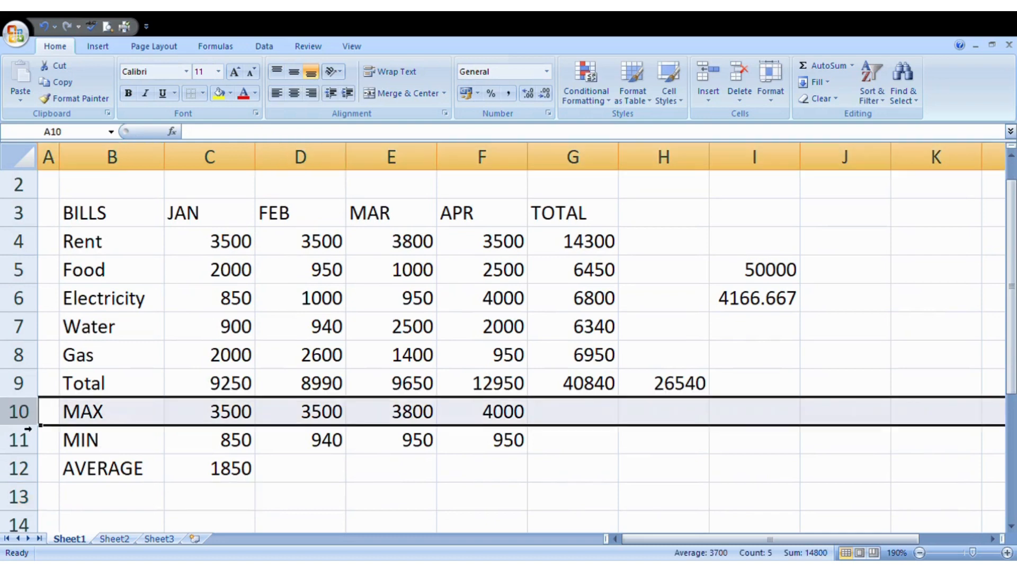
{"action": "key", "text": "ctrl+shift+plus"}
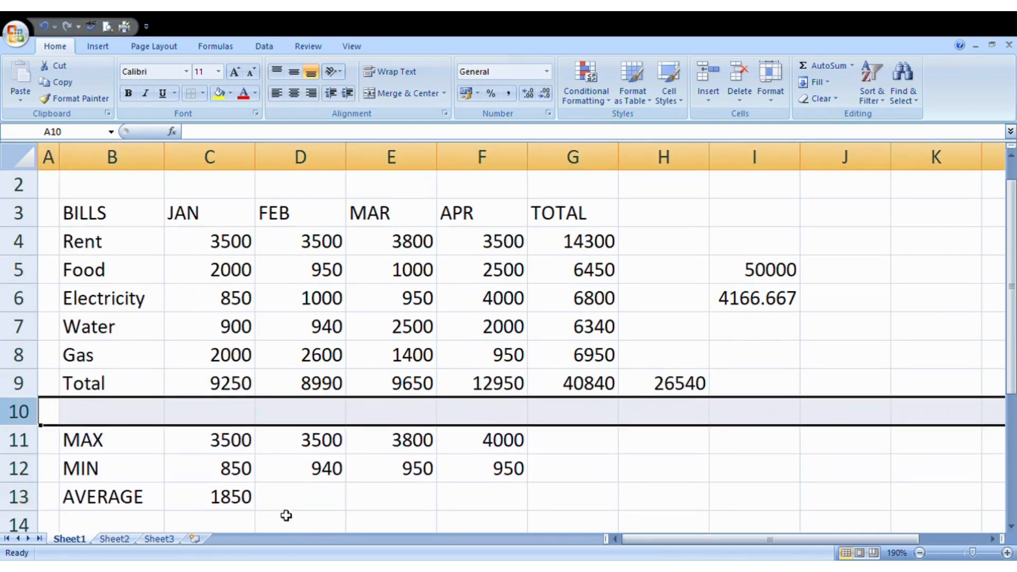
{"action": "left_click", "coordinate": [290, 505]}
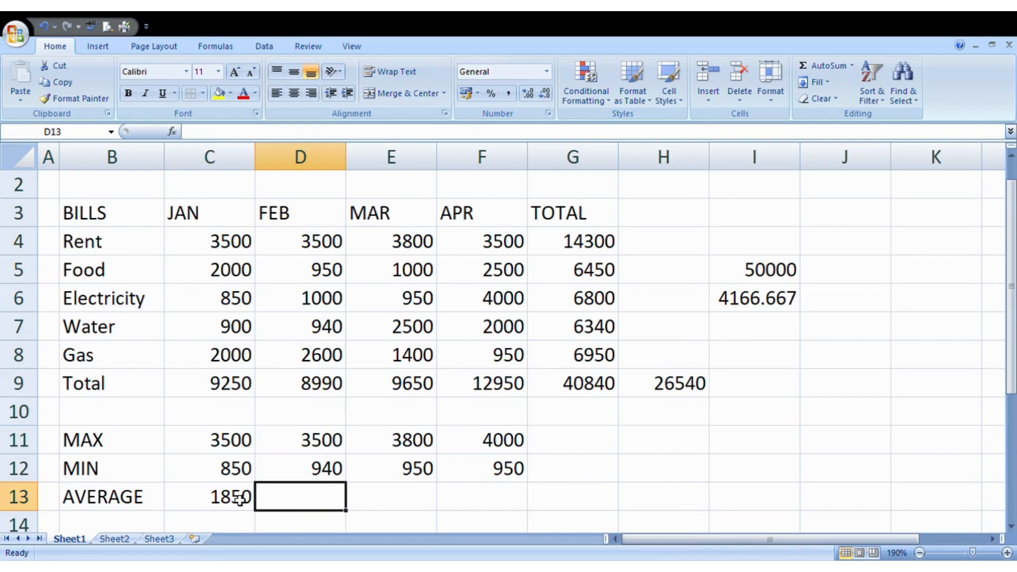
- Review the shifted MIN formulas for January through April
{"action": "left_click", "coordinate": [249, 470]}
{"action": "left_click", "coordinate": [326, 471]}
{"action": "left_click", "coordinate": [393, 473]}
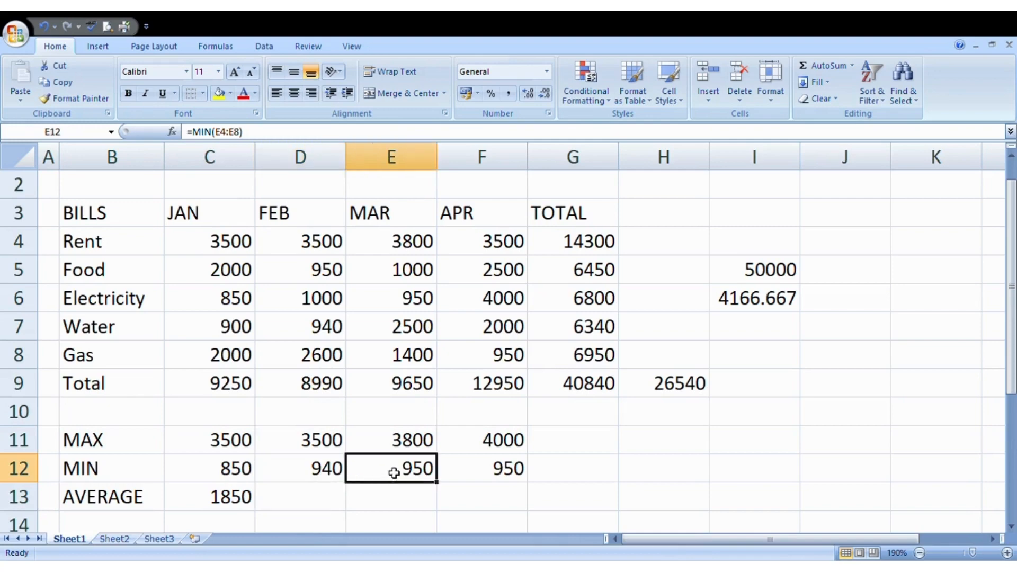
{"action": "left_click", "coordinate": [488, 475]}
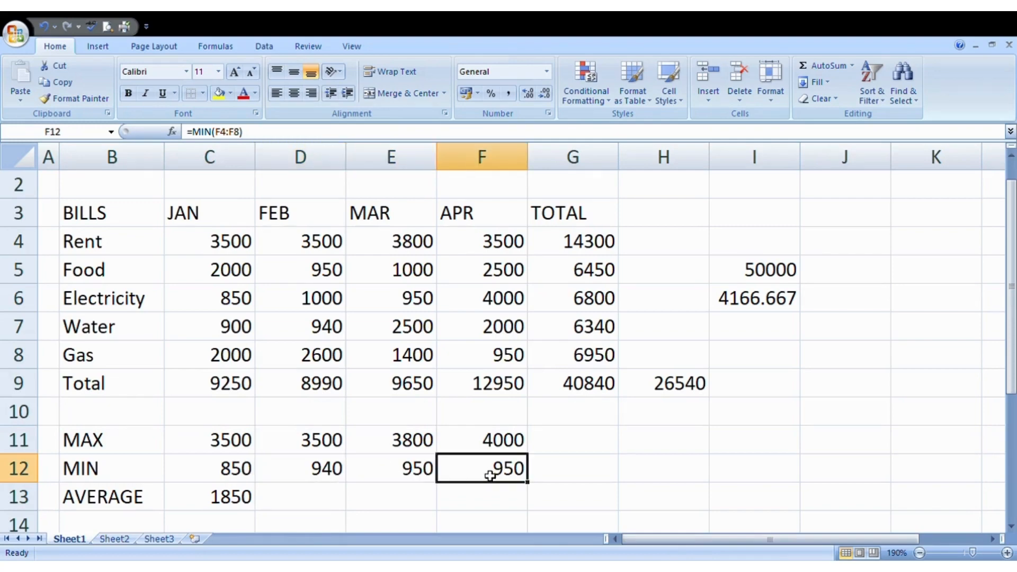
- Fill the AVERAGE row for FEB, MAR and APR, showing 1798, 1930 and 2590
{"action": "left_click", "coordinate": [242, 500]}
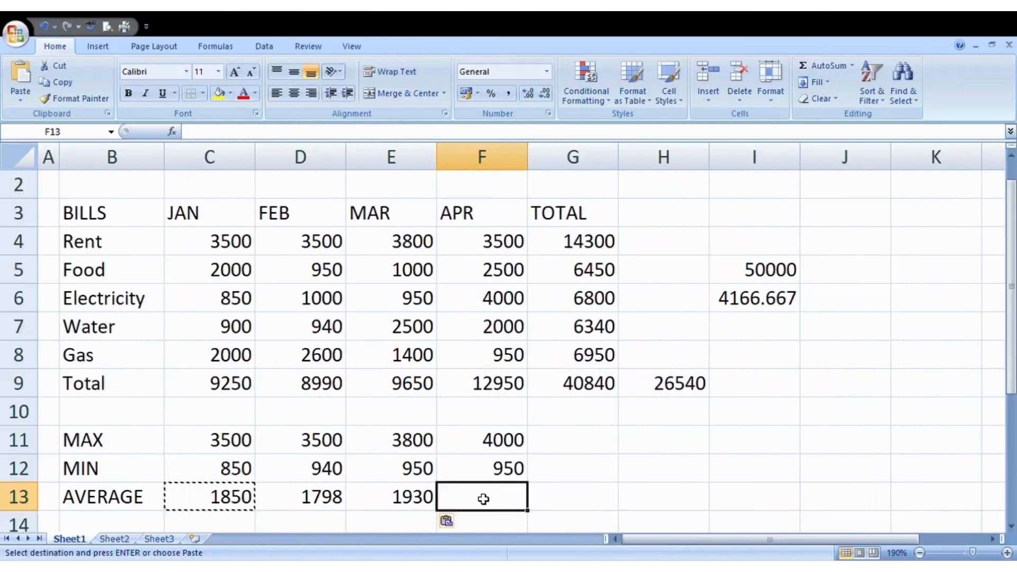
{"action": "key", "text": "ctrl+v"}
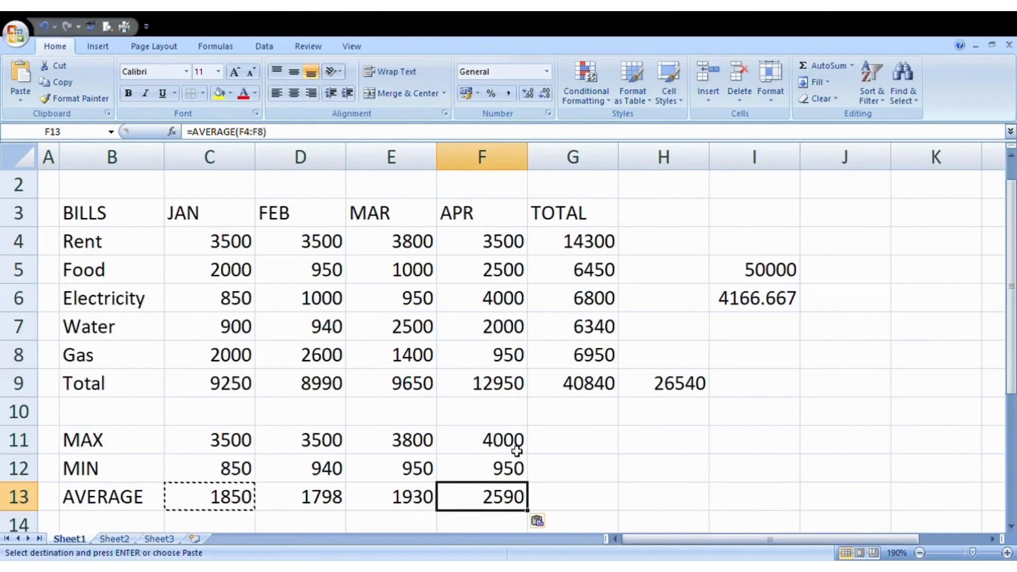
{"action": "double_click", "coordinate": [599, 493]}
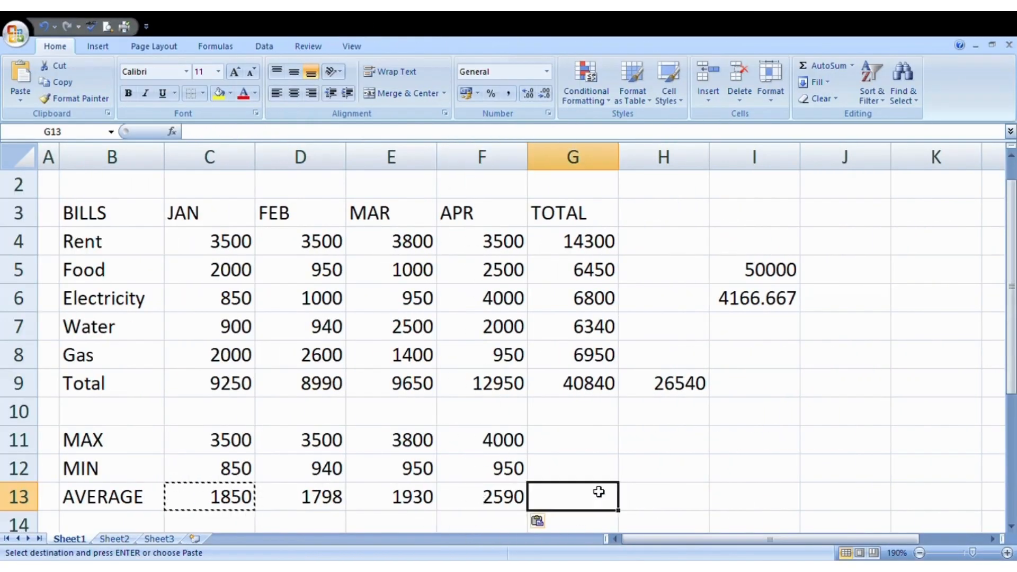
{"action": "left_click", "coordinate": [602, 459]}
{"action": "left_click", "coordinate": [614, 522]}
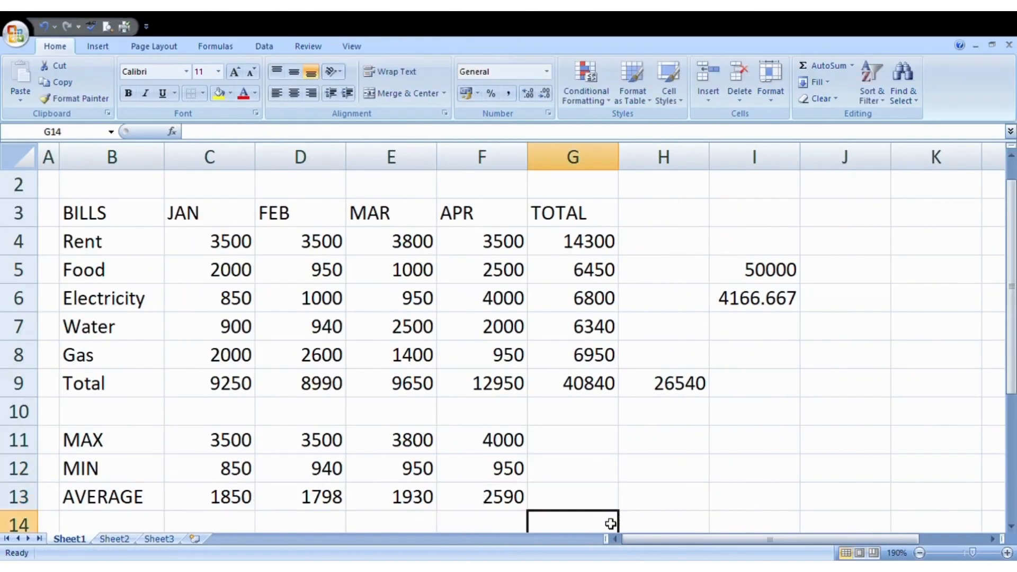